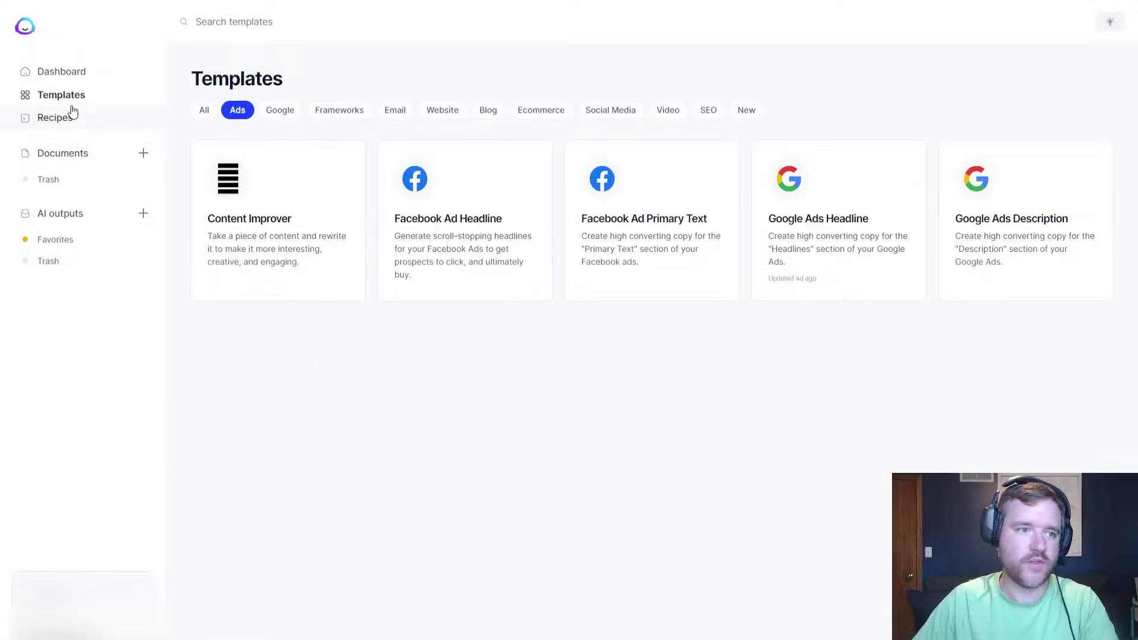
# Step: Switch the Templates page from ad templates to the full template library
pyautogui.click(208, 111)
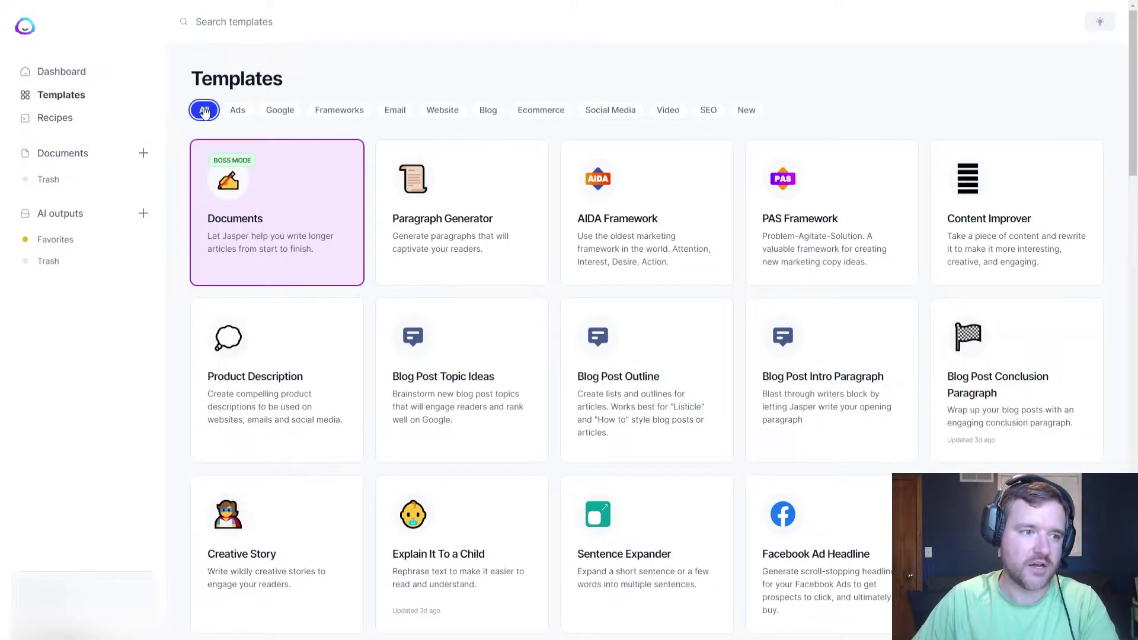
pyautogui.click(239, 112)
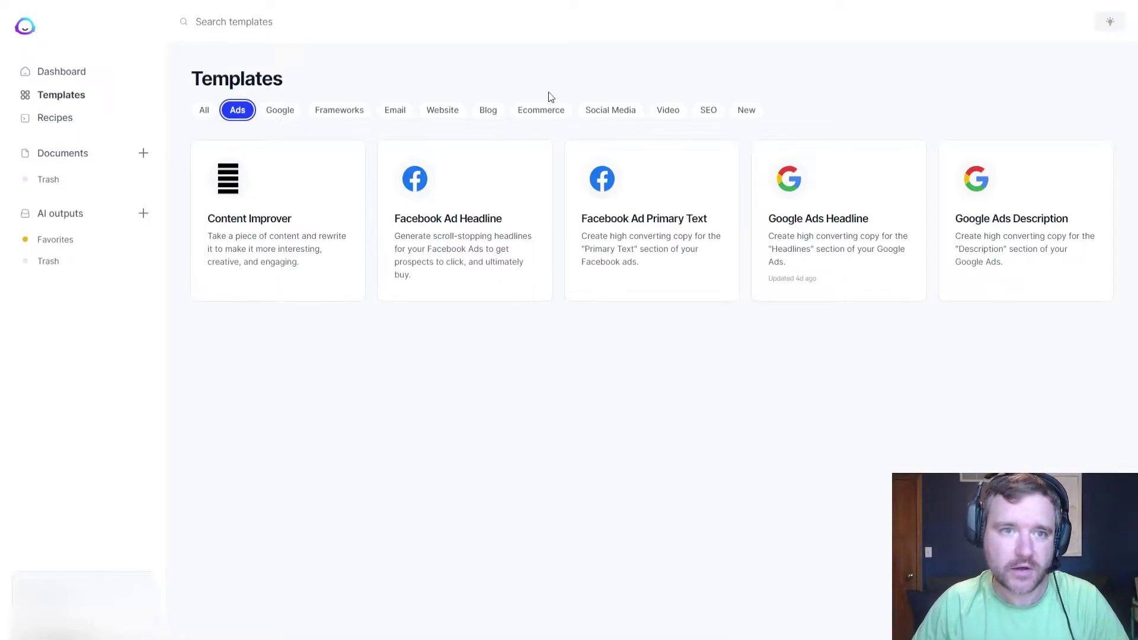
pyautogui.click(60, 95)
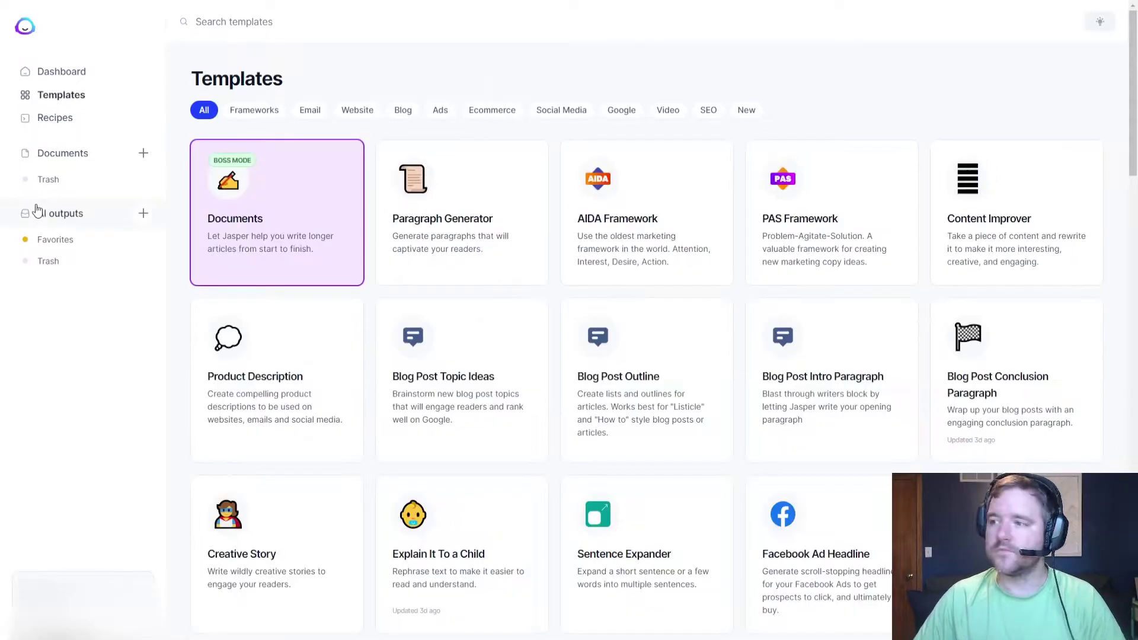
# Step: Create a new Documents entry starting from scratch
pyautogui.click(144, 155)
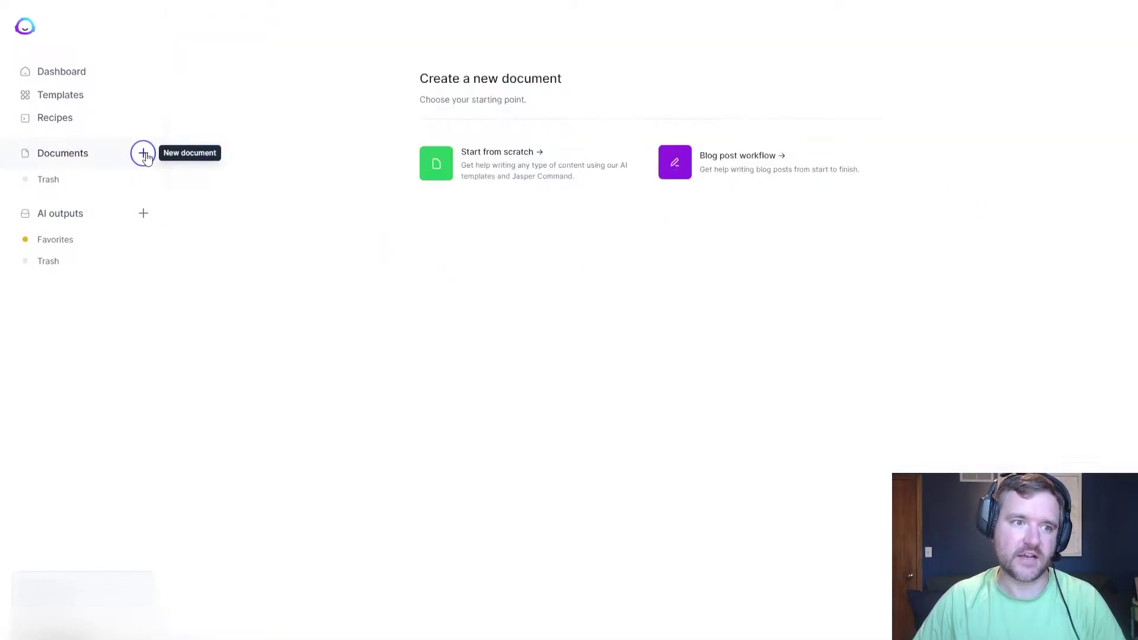
pyautogui.click(496, 168)
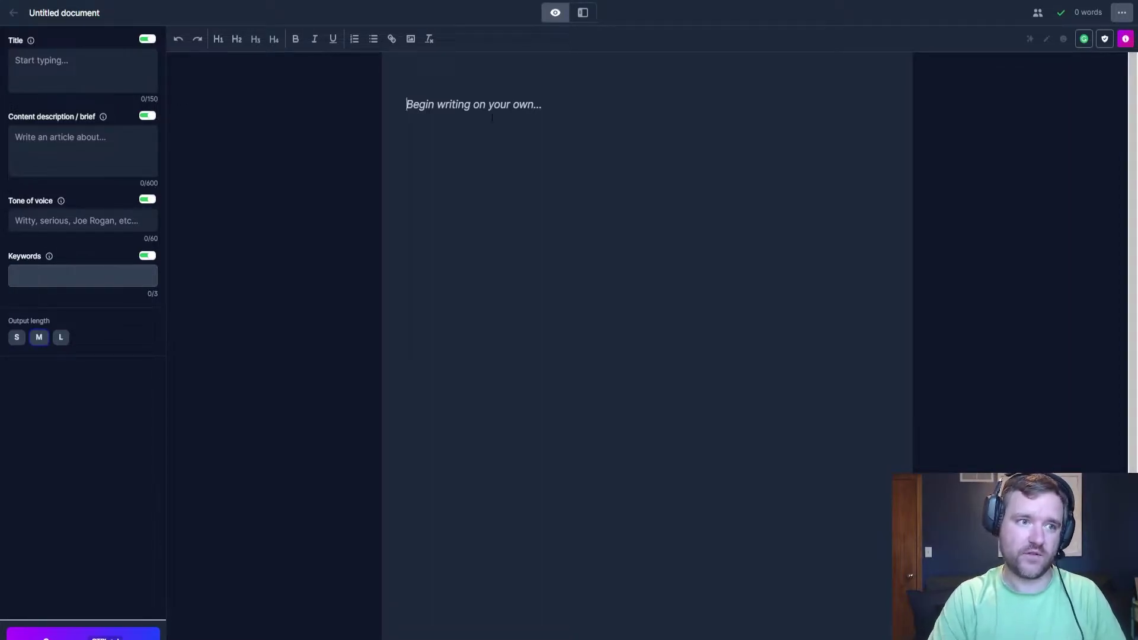
# Step: Enter a title inviting viewers to subscribe to the presenter's YouTube Channel
pyautogui.click(108, 81)
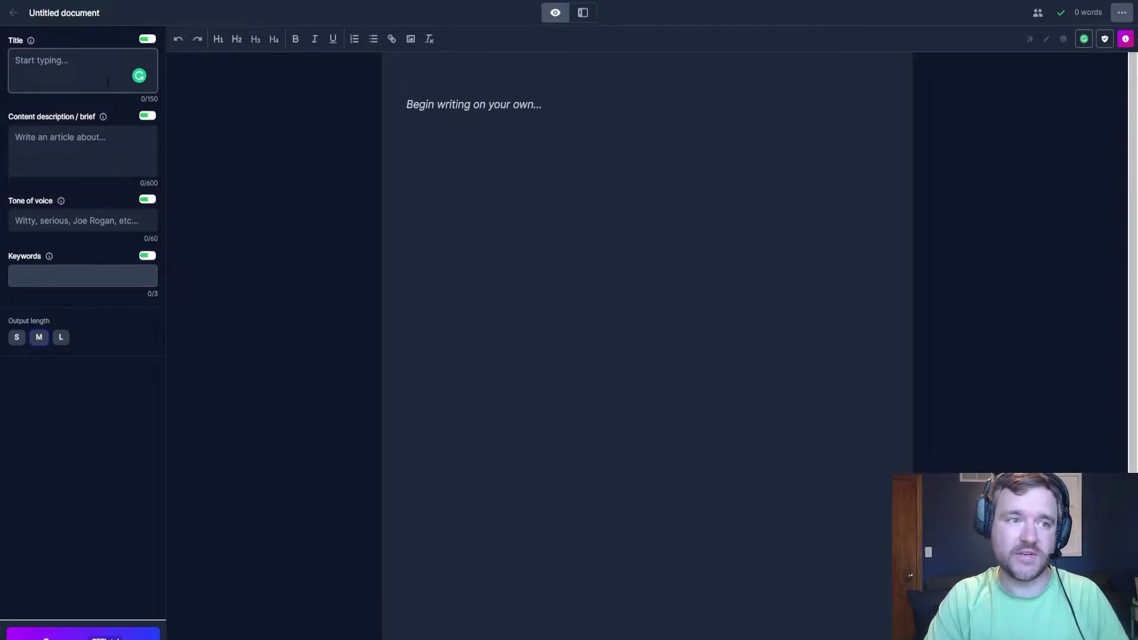
pyautogui.write('Subsc')
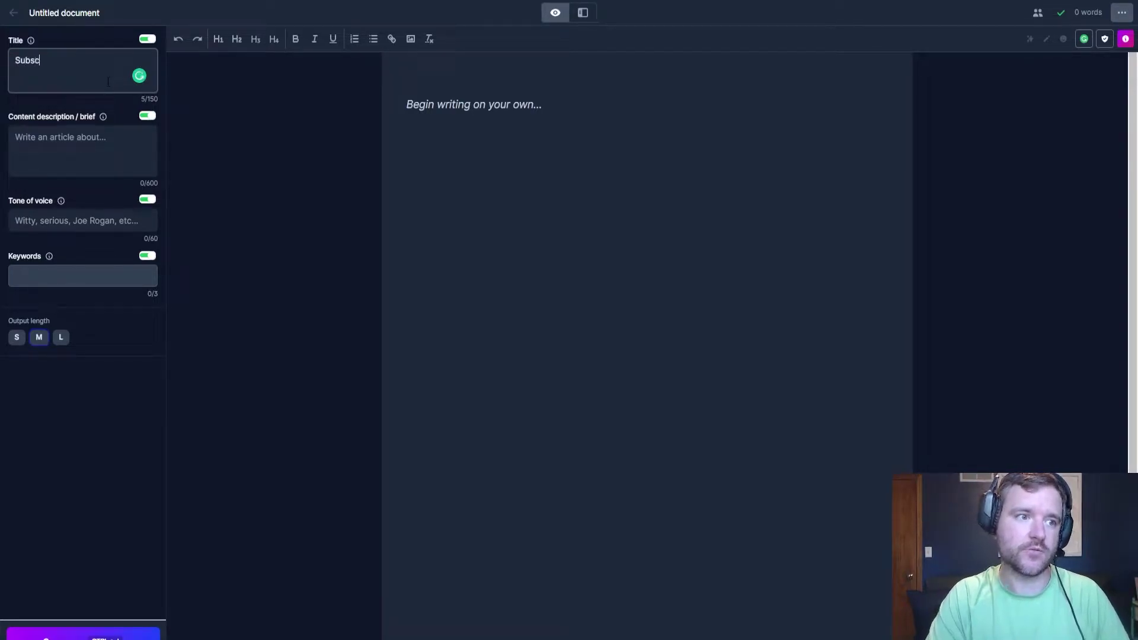
pyautogui.write('ribe to Ray Slanden')
pyautogui.press('BackSpace')
pyautogui.press('BackSpace')
pyautogui.press('BackSpace')
pyautogui.press('BackSpace')
pyautogui.press('BackSpace')
pyautogui.press('BackSpace')
pyautogui.write("awvell's YouTube")
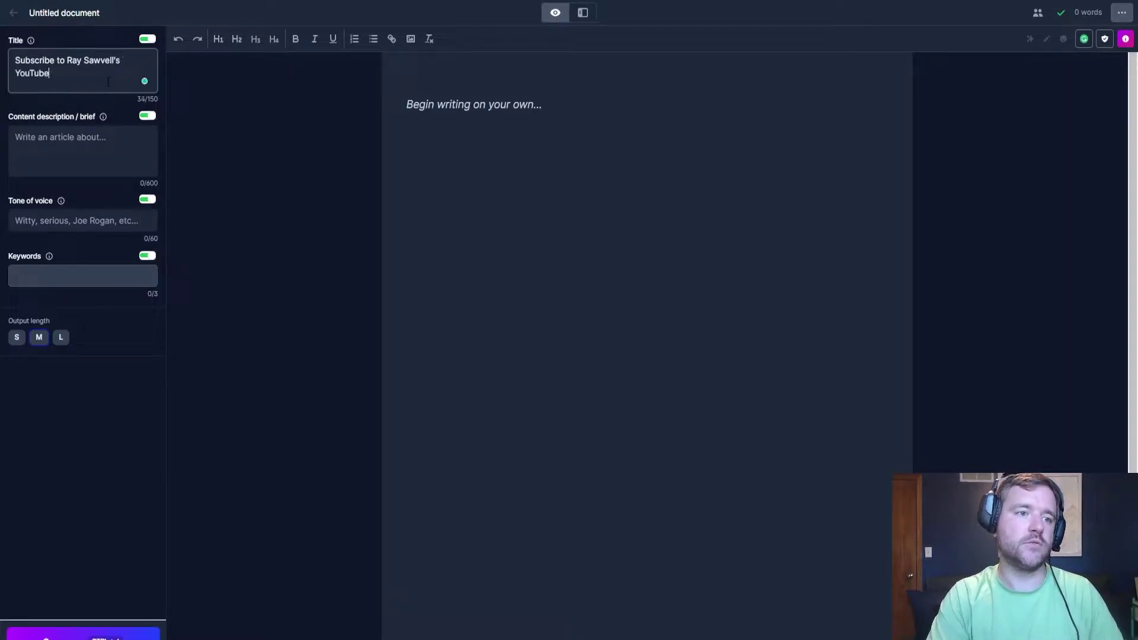
pyautogui.write(' Channel')
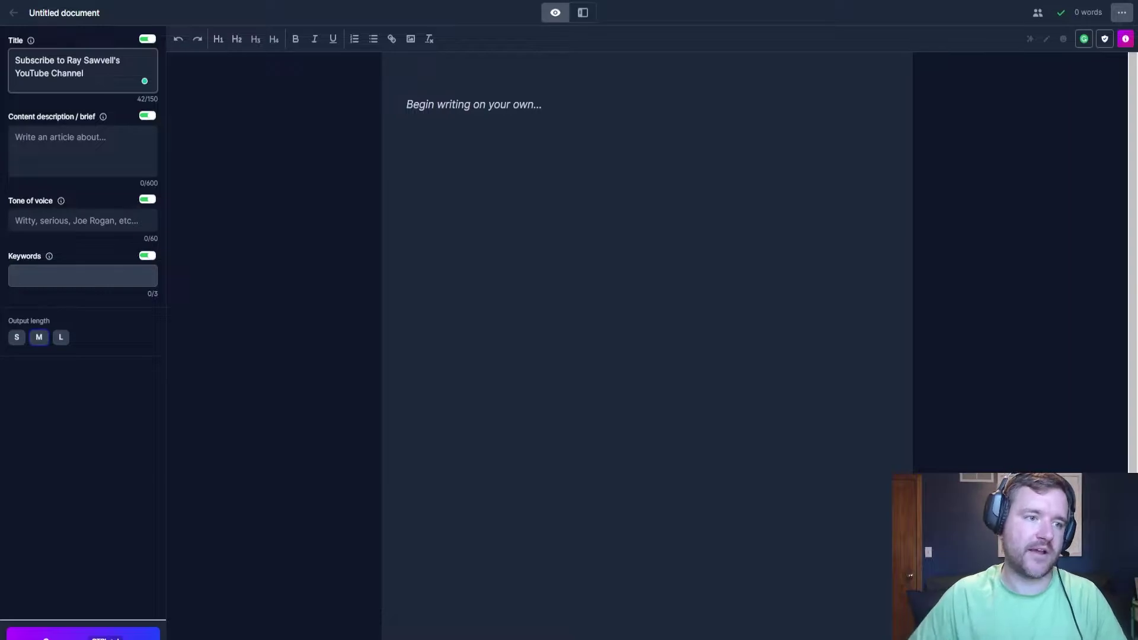
# Step: Describe the author as a digital marketing expert focusing on digital advertising, tone 'professional, witty'
pyautogui.click(49, 137)
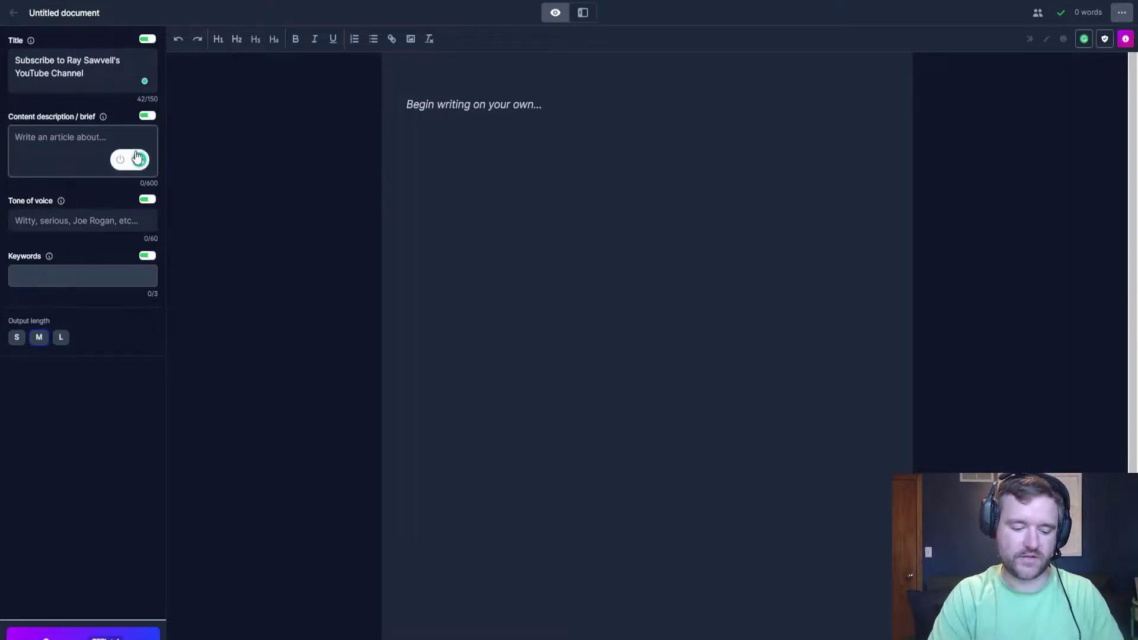
pyautogui.write('Ray is a digital market')
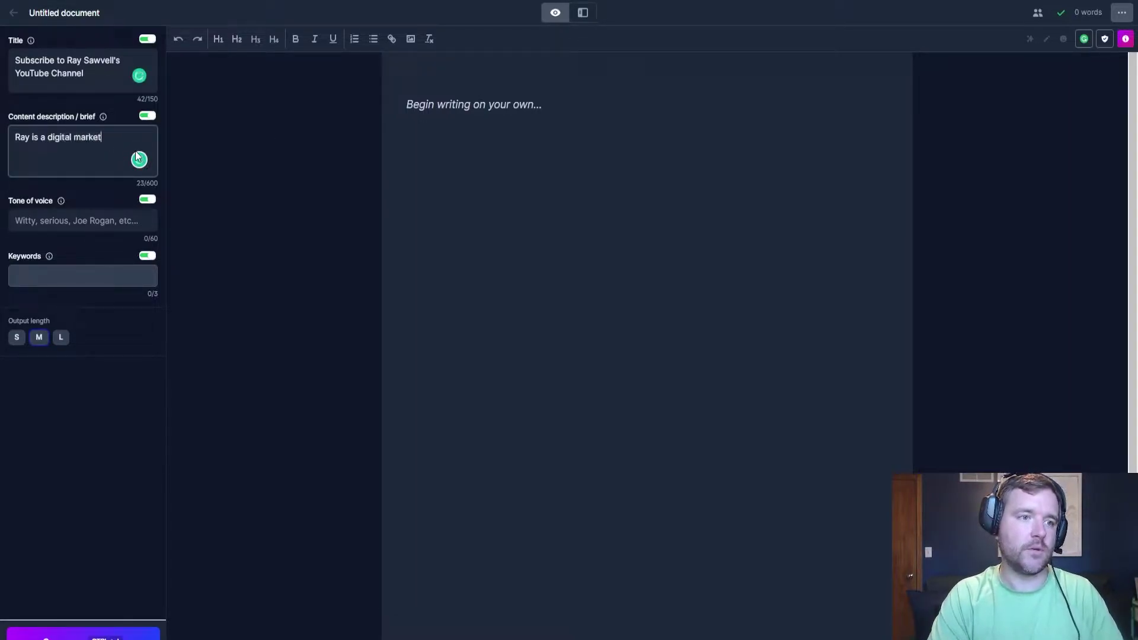
pyautogui.write('ing expert focusing on digital advertising')
pyautogui.click(70, 212)
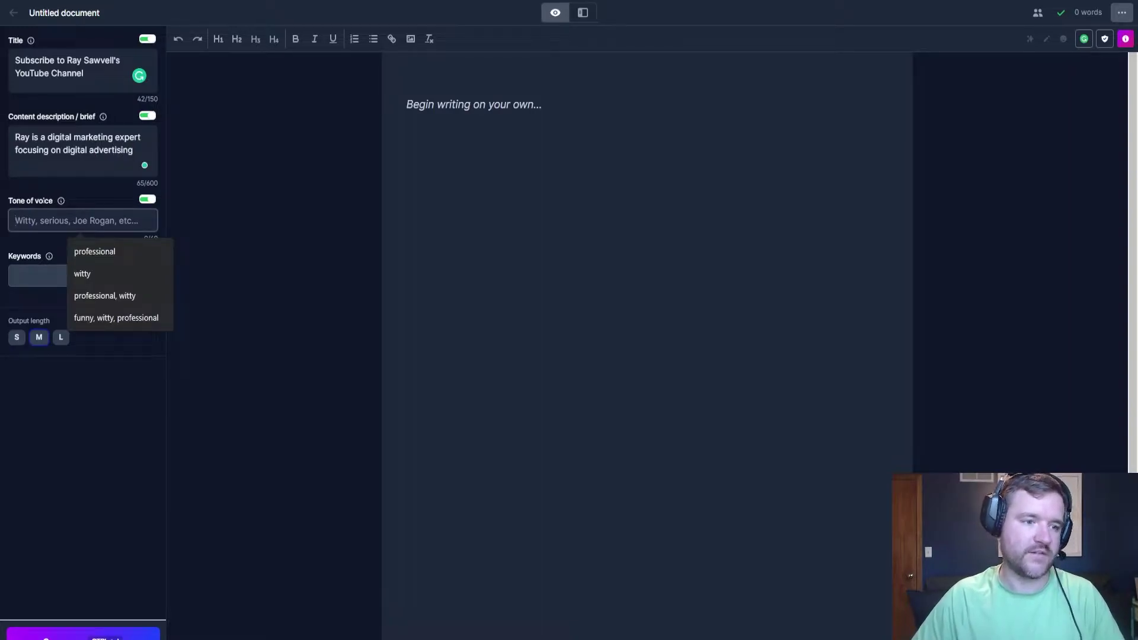
pyautogui.click(102, 251)
pyautogui.write(',w')
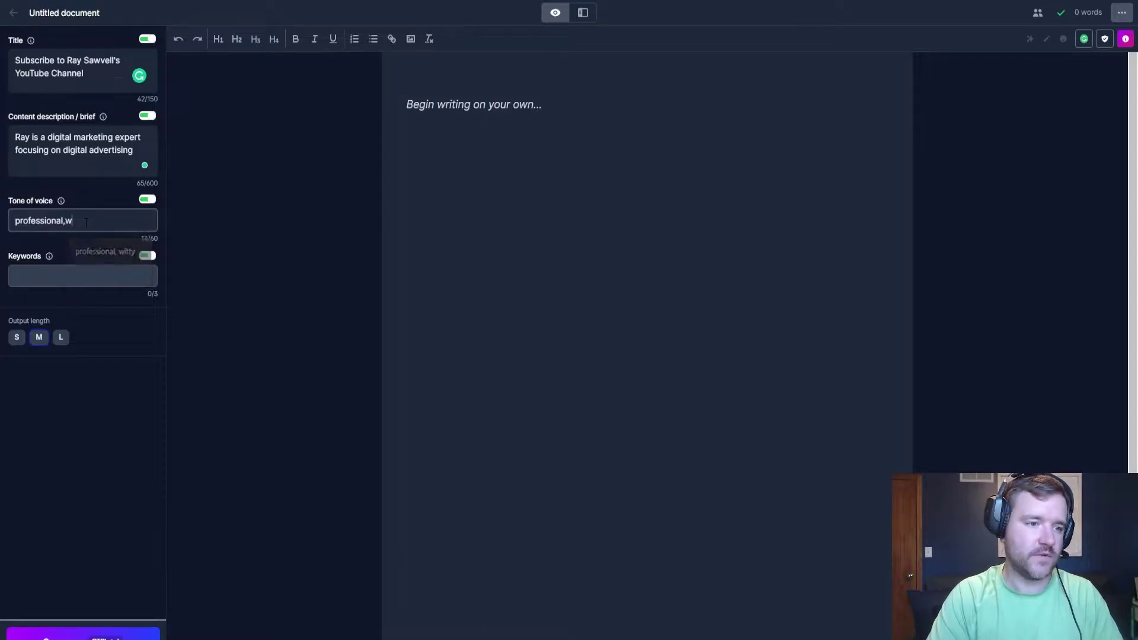
pyautogui.write('itty')
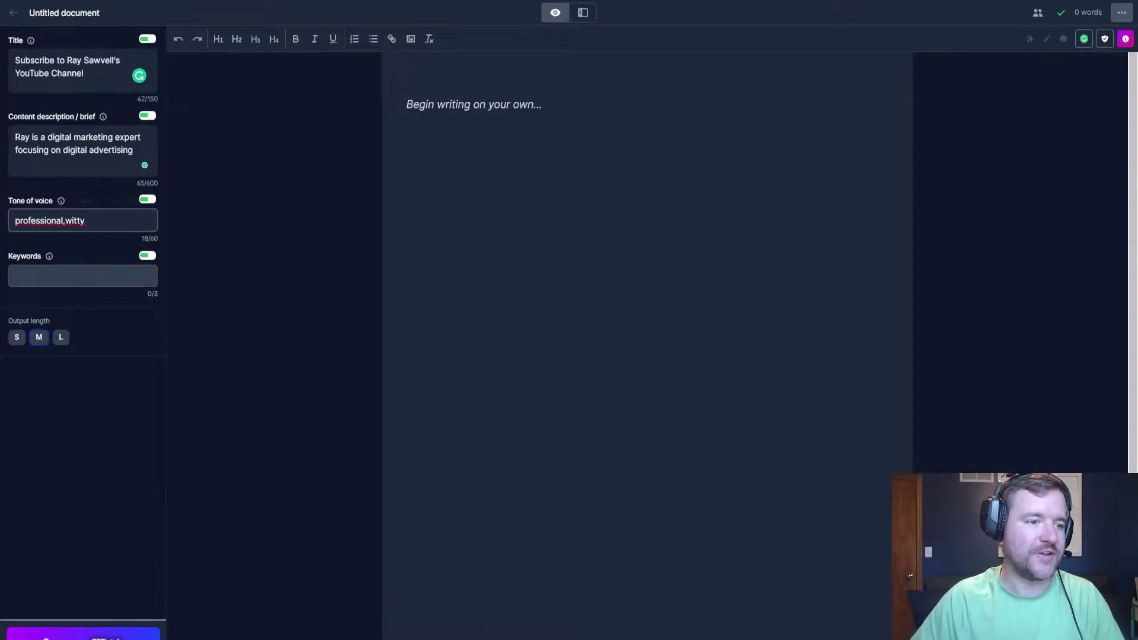
pyautogui.click(55, 272)
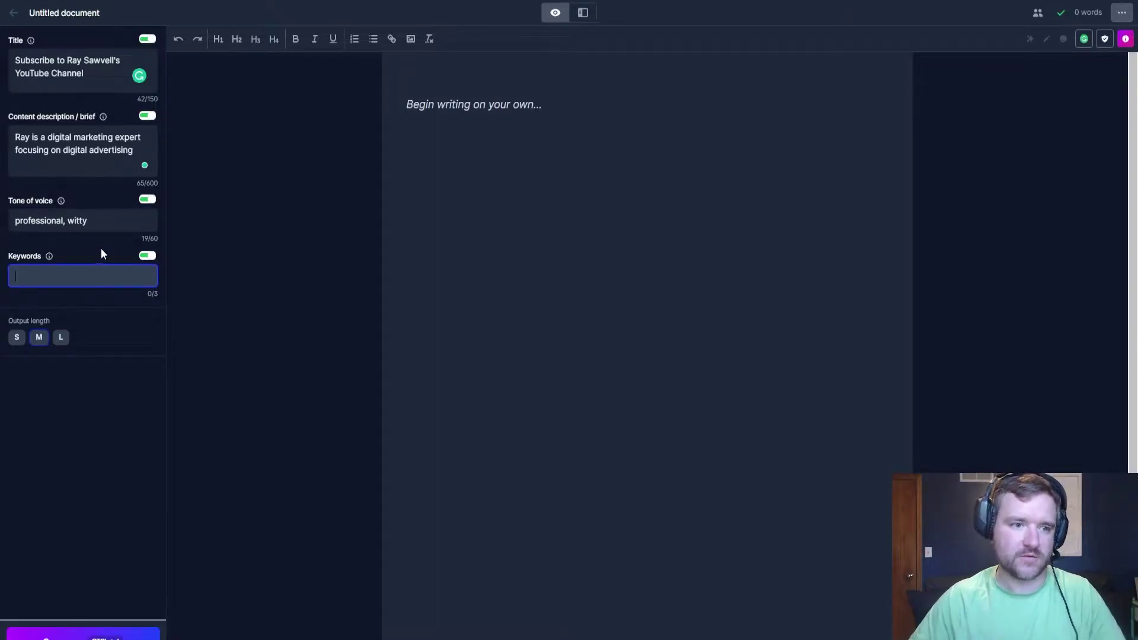
# Step: Dictate a prompt for five Google Ads headlines based on the article title and generate them
pyautogui.click(459, 112)
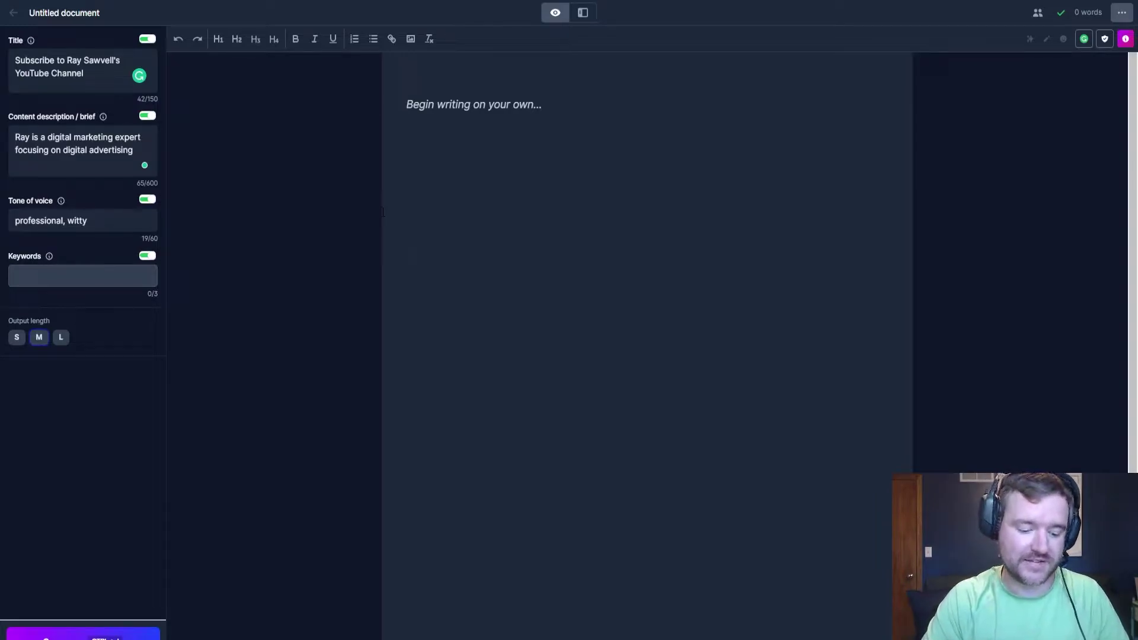
pyautogui.press('super+h')
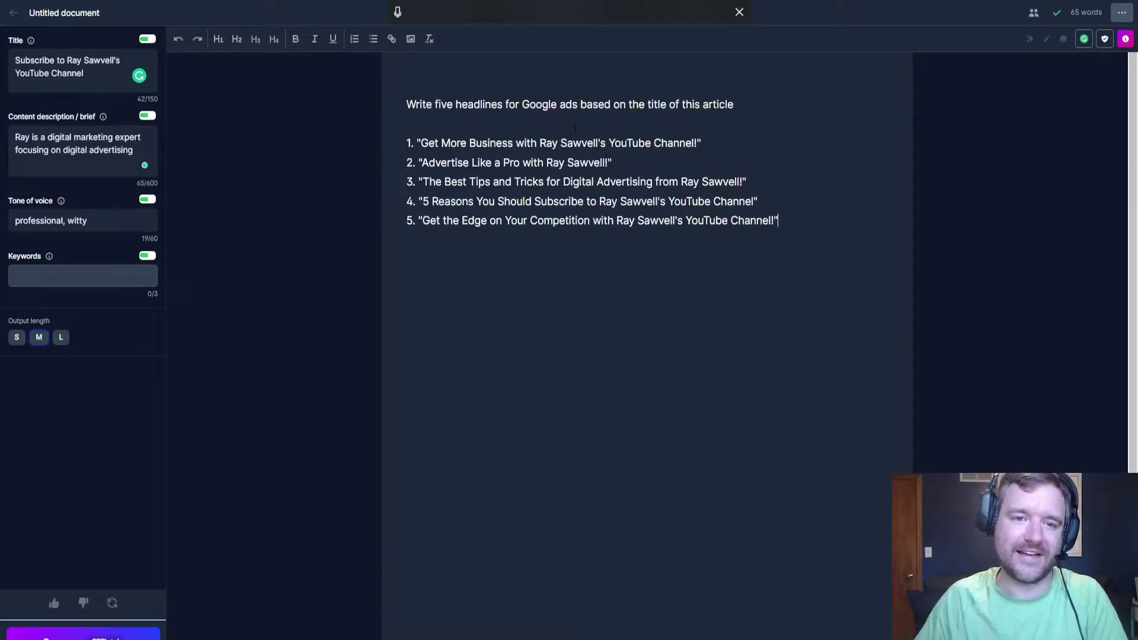
pyautogui.moveTo(439, 143); pyautogui.dragTo(566, 144)
pyautogui.click(457, 163)
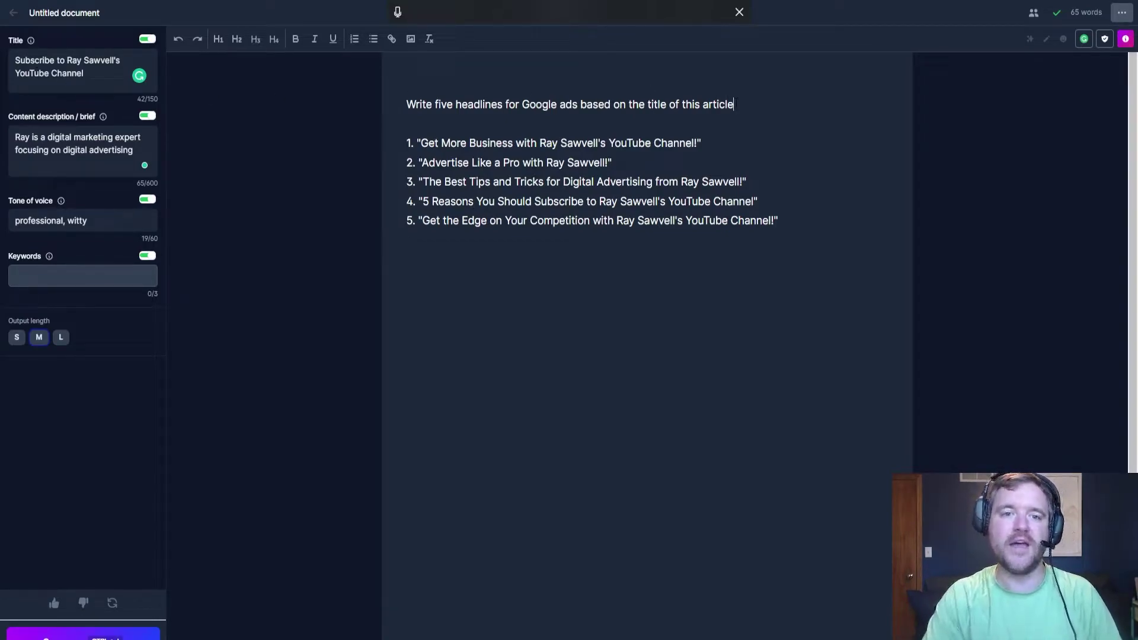
# Step: Add the website address below the prompt and limit headlines to 30 characters or less
pyautogui.press('Return')
pyautogui.write('www.raysawvell.com')
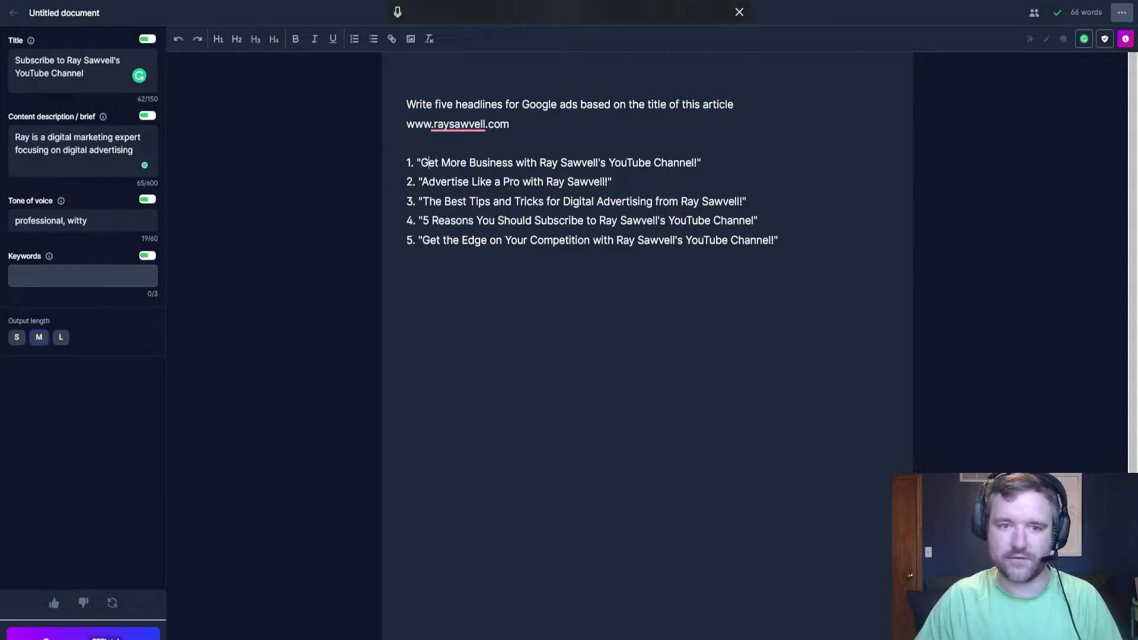
pyautogui.click(745, 105)
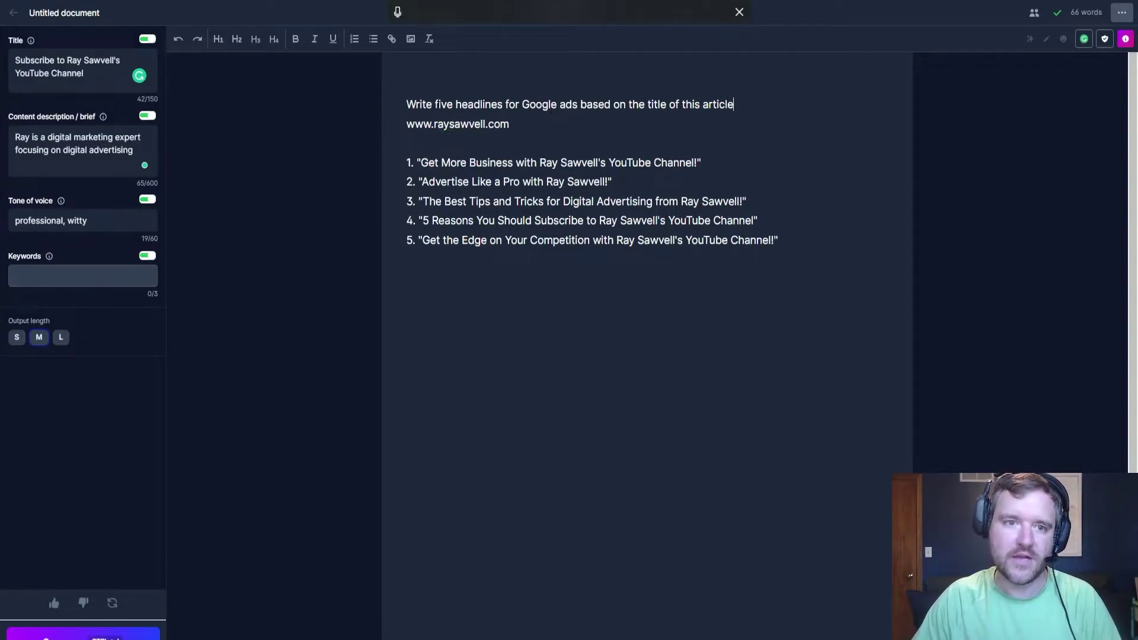
pyautogui.click(503, 104)
pyautogui.click(574, 105)
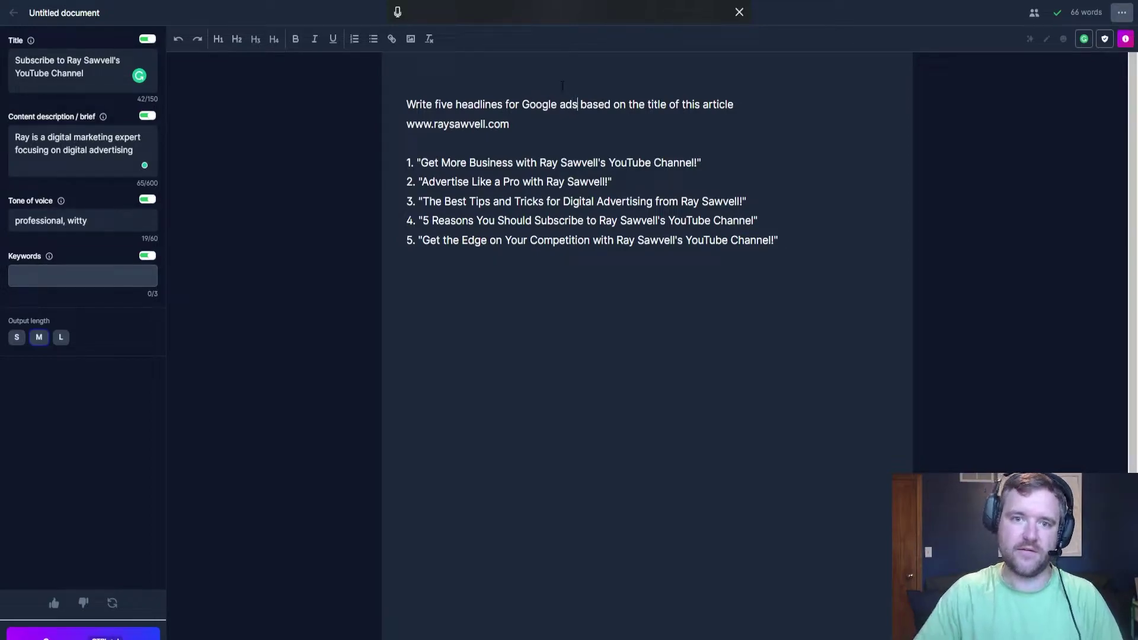
pyautogui.write('that are 30 charac ')
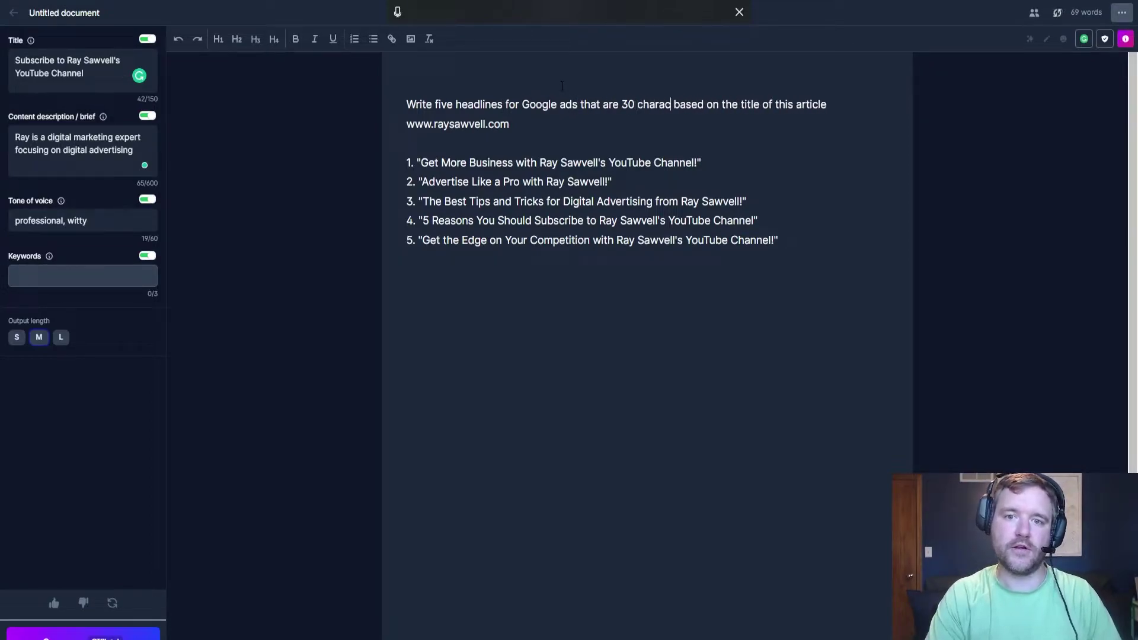
pyautogui.write('ters or lessed')
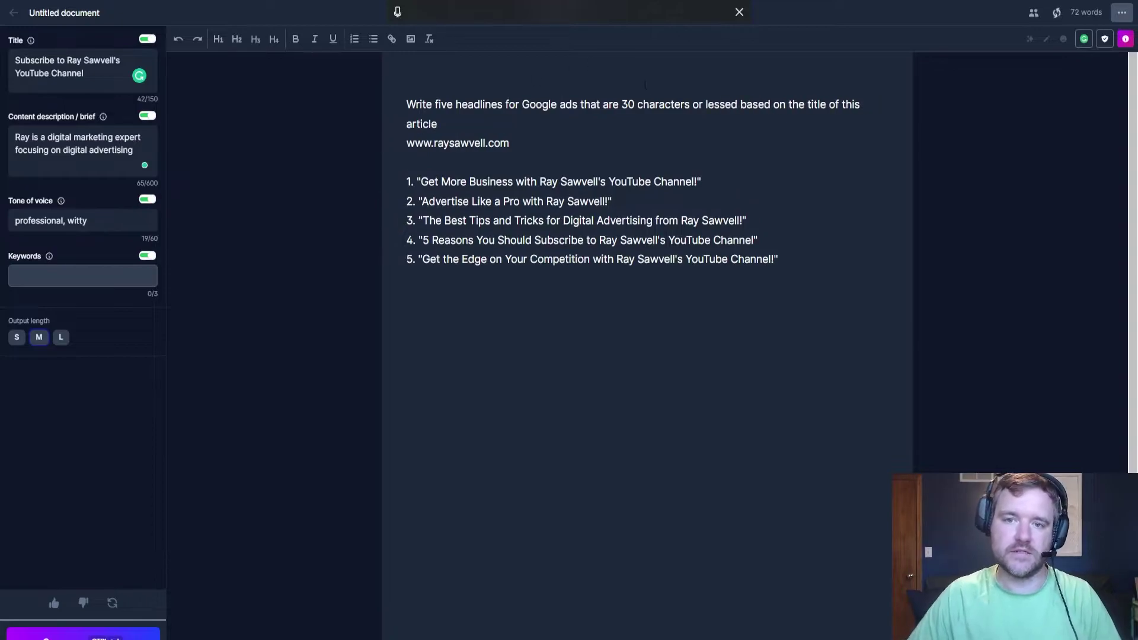
pyautogui.press('BackSpace')
pyautogui.press('BackSpace')
pyautogui.press('BackSpace')
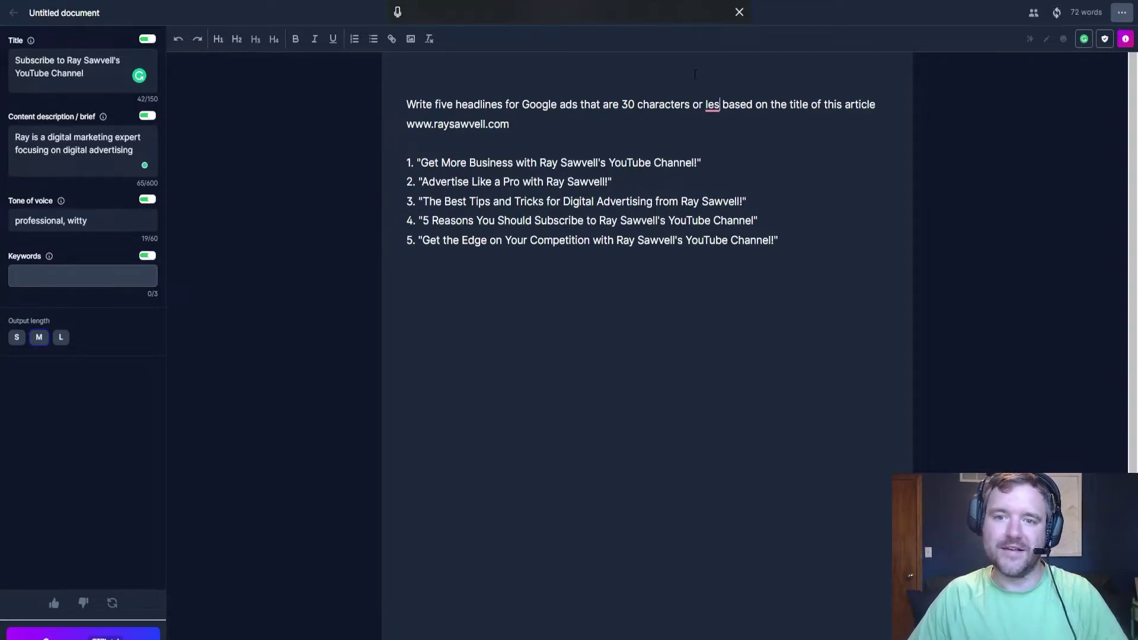
pyautogui.write('s')
# Step: Clear the old headline list and regenerate five shorter headlines
pyautogui.moveTo(406, 162); pyautogui.dragTo(757, 220)
pyautogui.hotkey('ctrl', 'End')
pyautogui.press('Return')
pyautogui.write('--')
pyautogui.press('BackSpace')
pyautogui.press('BackSpace')
pyautogui.hotkey('ctrl', 'Return')
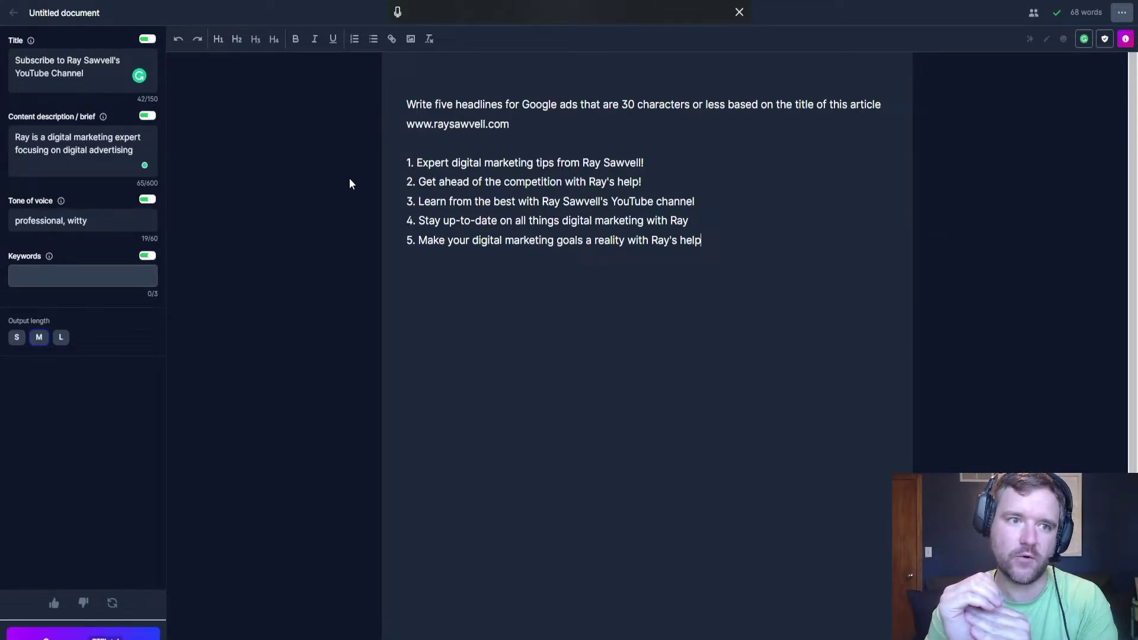
# Step: Have Jasper write 5 titles for an HVAC blog
pyautogui.click(737, 13)
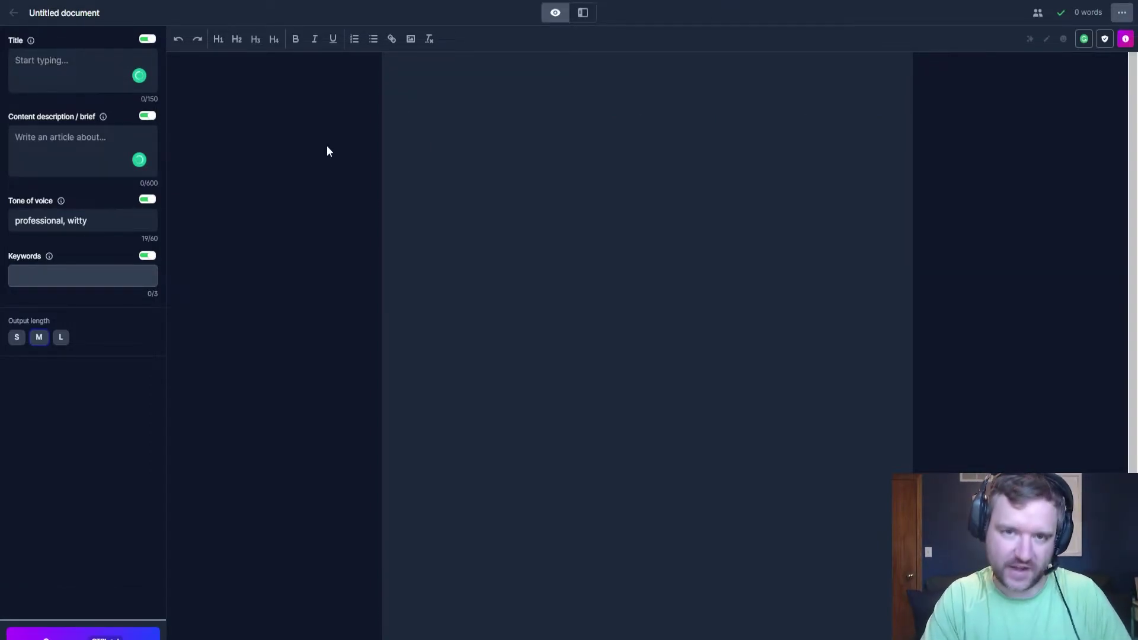
pyautogui.write('Write 5 titles for an HVAC blog')
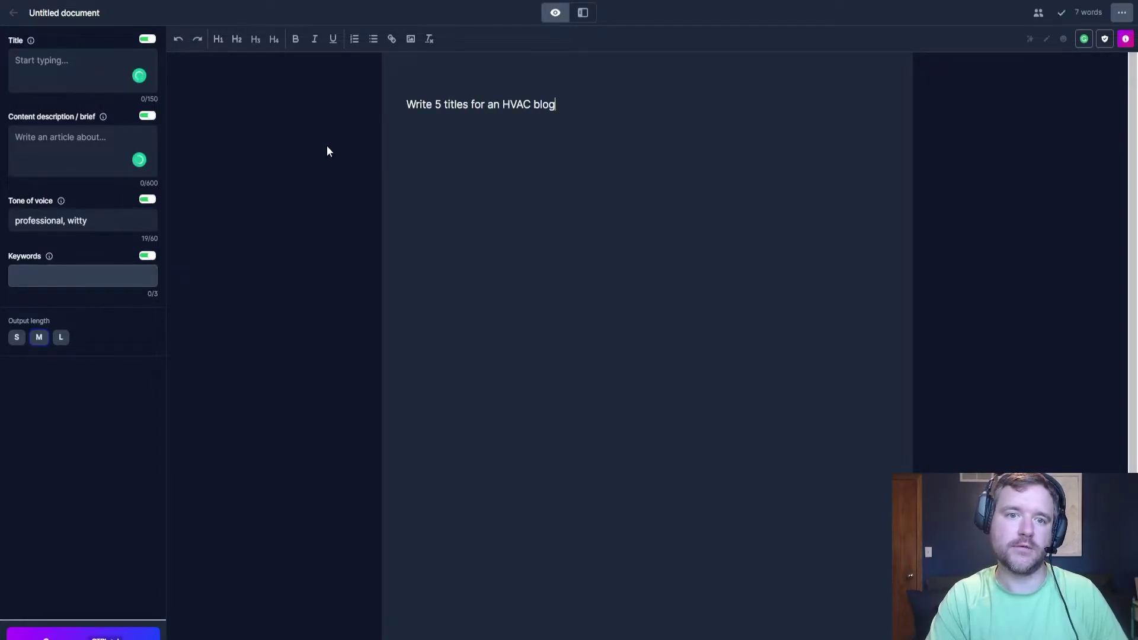
pyautogui.hotkey('ctrl', 'Return')
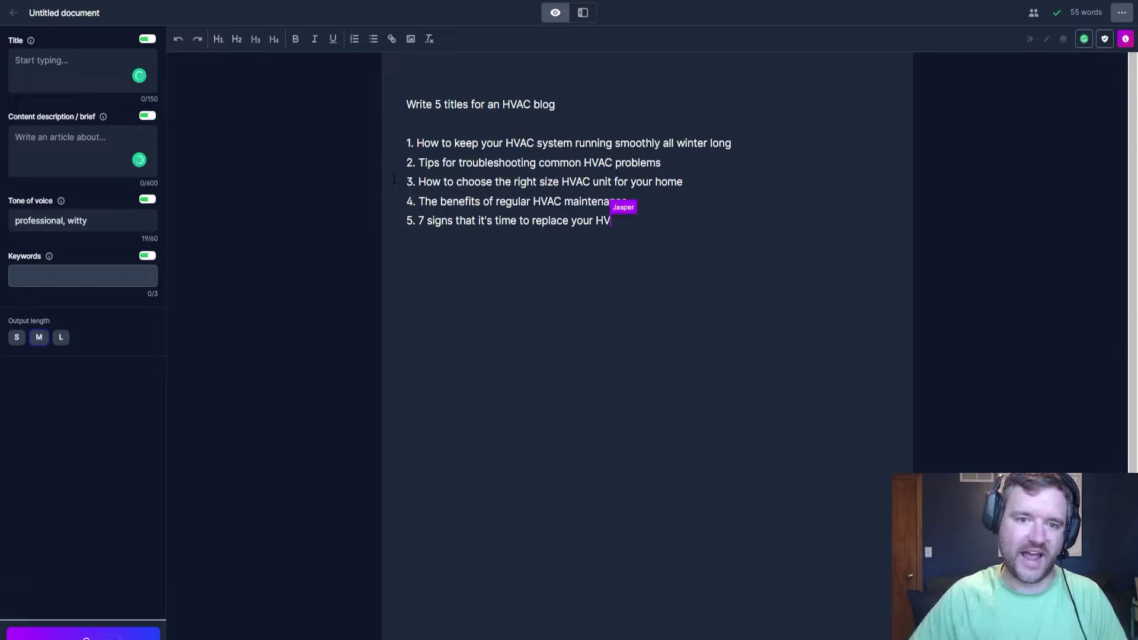
# Step: Copy 'The benefits of regular HVAC maintenance' into the Title brief and select the editor text
pyautogui.moveTo(418, 202); pyautogui.dragTo(628, 202)
pyautogui.click(487, 181)
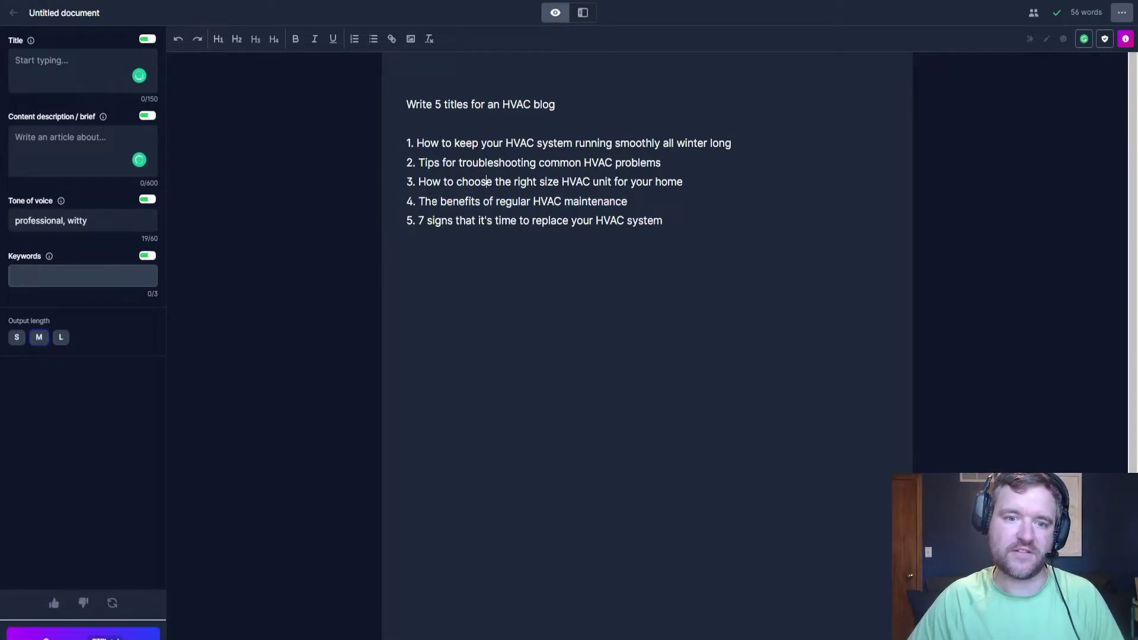
pyautogui.moveTo(418, 201); pyautogui.dragTo(628, 201)
pyautogui.hotkey('ctrl', 'c')
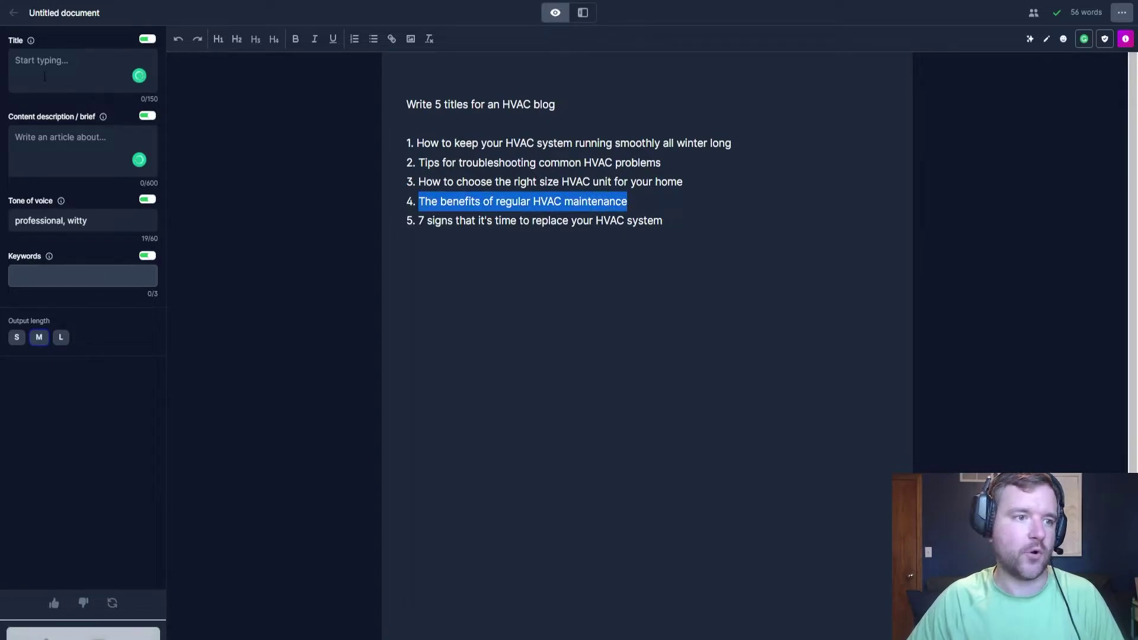
pyautogui.click(49, 80)
pyautogui.hotkey('ctrl', 'v')
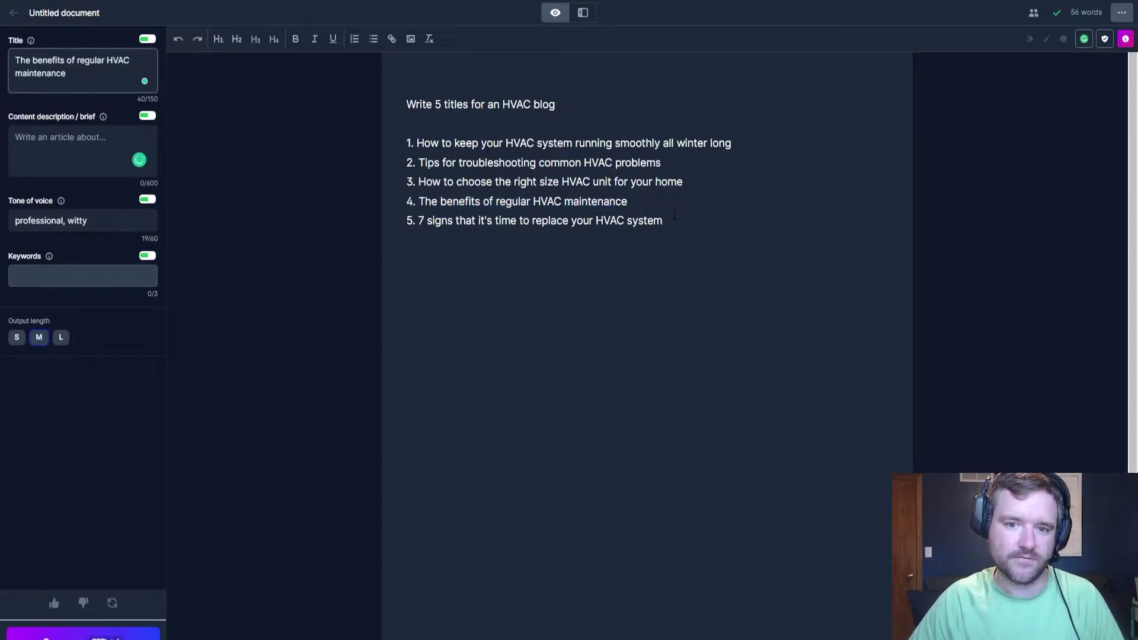
pyautogui.moveTo(676, 217); pyautogui.dragTo(384, 95)
# Step: Clear the editor and compose an introduction paragraph on 'The benefits of regular HVAC maintenance'
pyautogui.press('BackSpace')
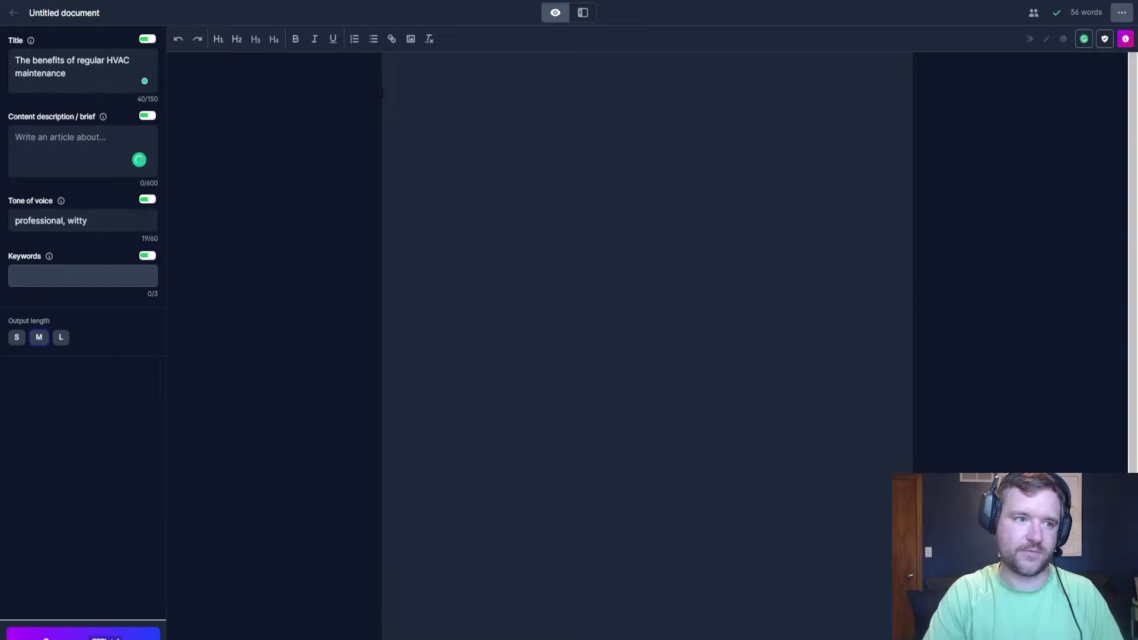
pyautogui.tripleClick(111, 89)
pyautogui.click(409, 121)
pyautogui.write('Write an introduction paragraph based on')
pyautogui.hotkey('ctrl', 'v')
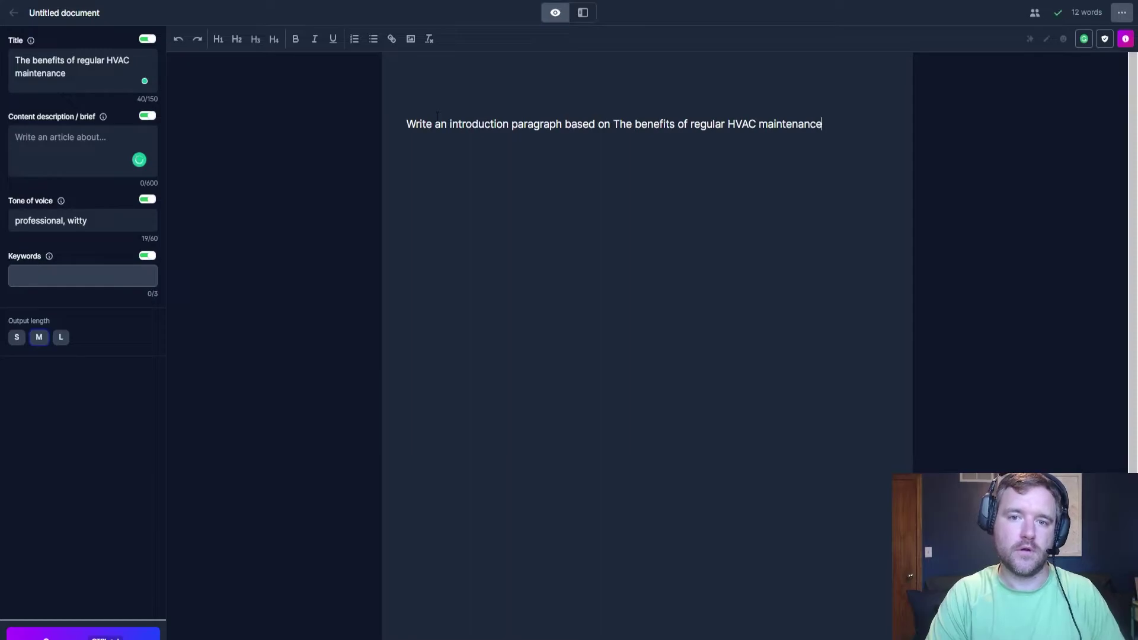
pyautogui.press('Return')
pyautogui.hotkey('ctrl', 'j')
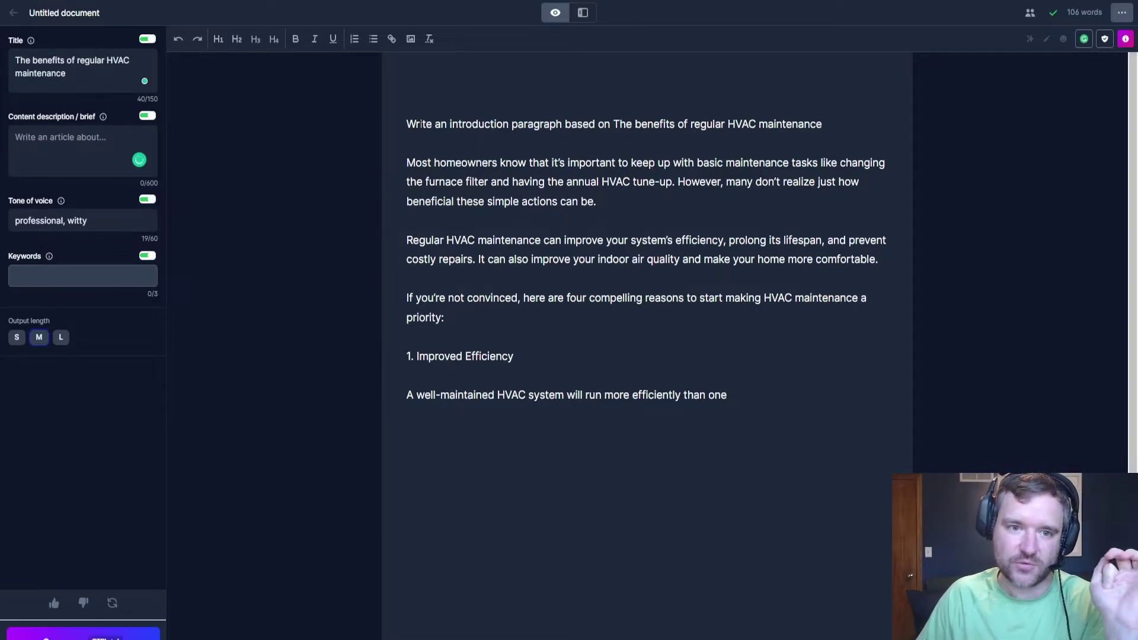
# Step: Extend the HVAC maintenance introduction with another compose run
pyautogui.moveTo(408, 164); pyautogui.dragTo(433, 163)
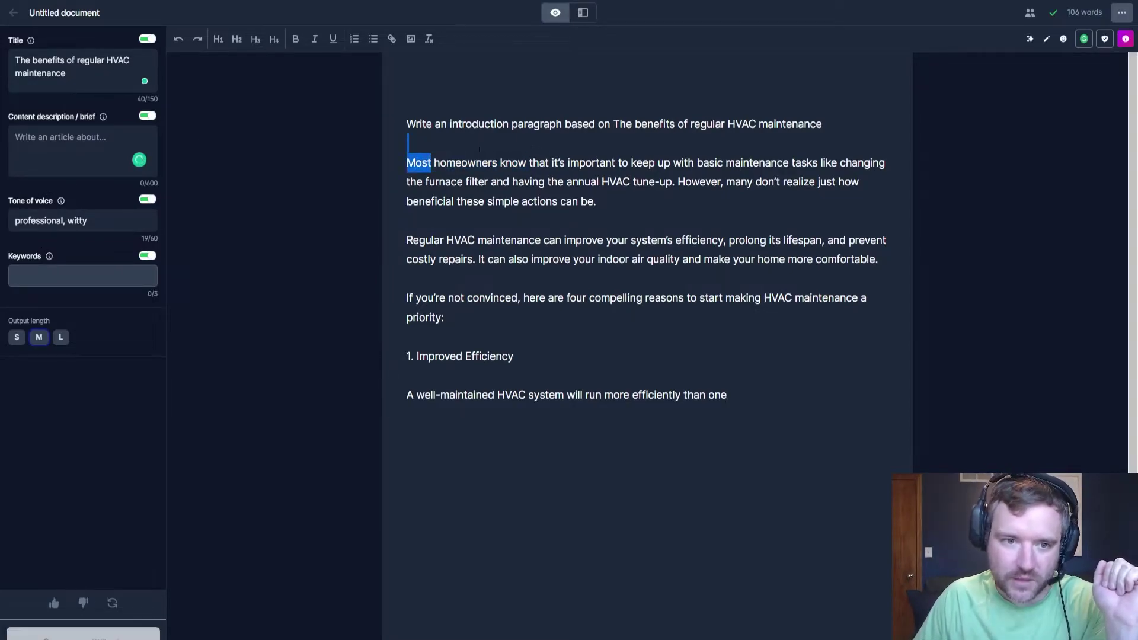
pyautogui.click(447, 164)
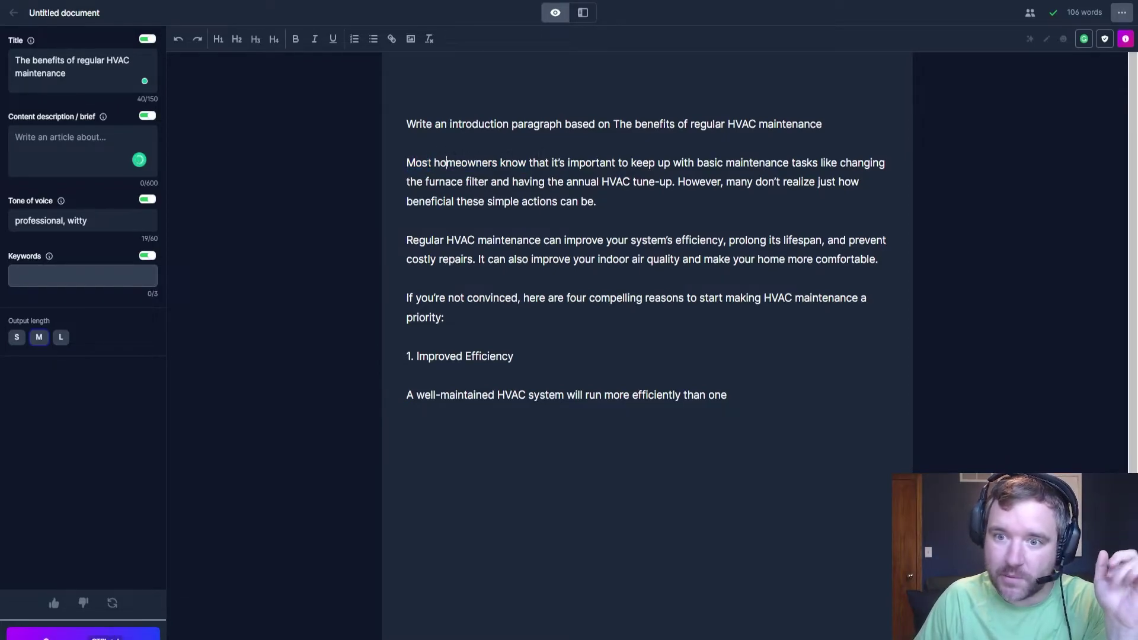
pyautogui.moveTo(415, 162); pyautogui.dragTo(878, 271)
pyautogui.click(553, 259)
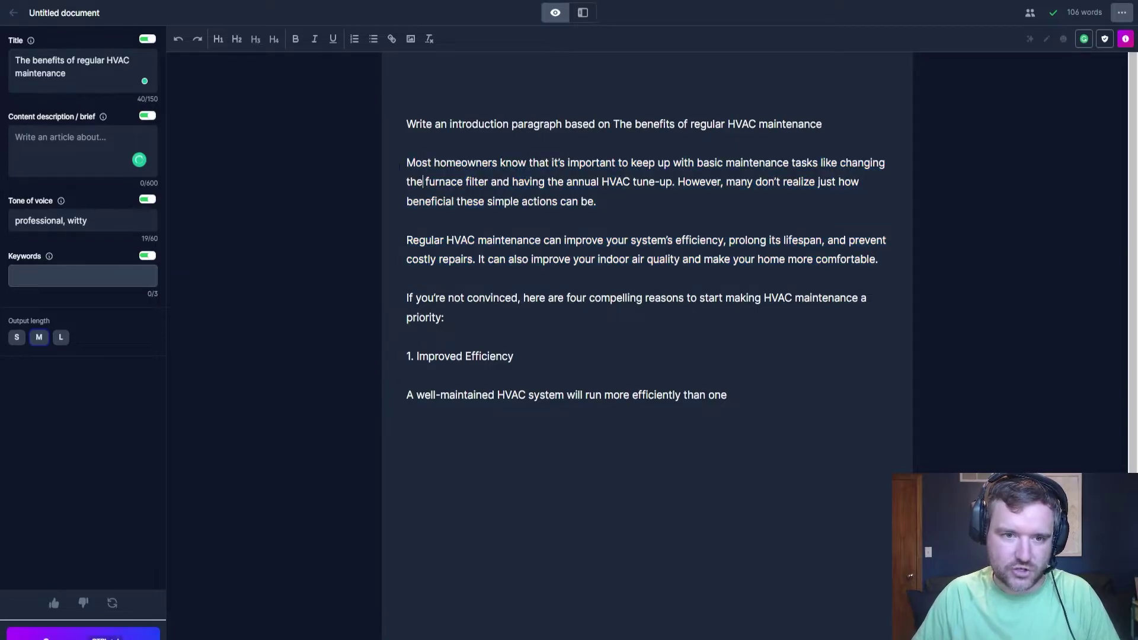
pyautogui.moveTo(407, 163); pyautogui.dragTo(490, 181)
pyautogui.click(728, 395)
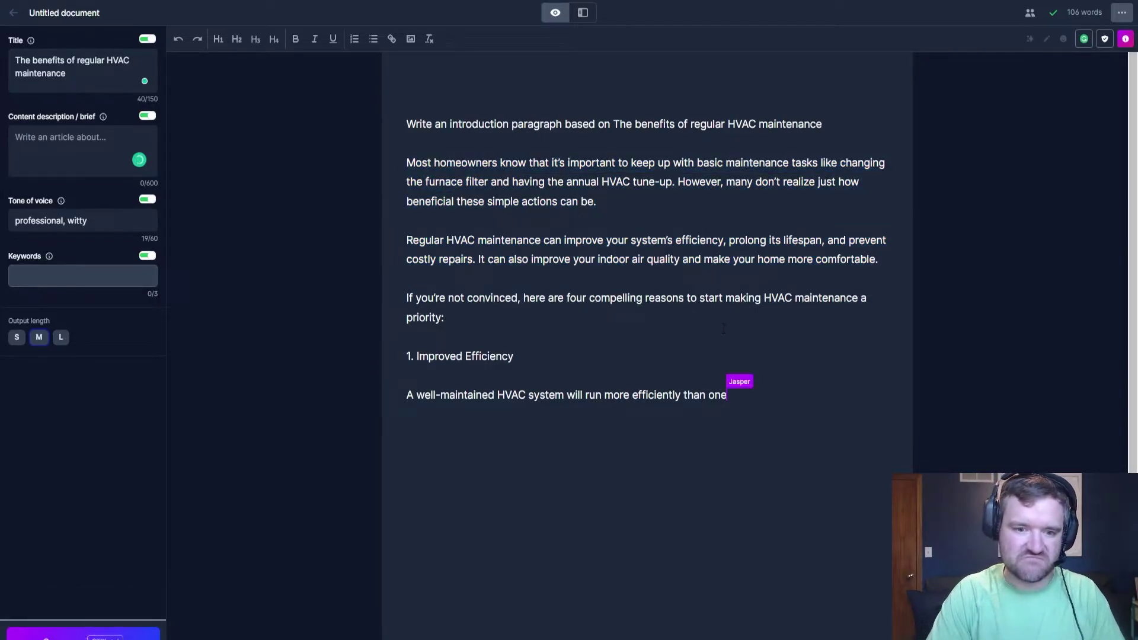
pyautogui.hotkey('ctrl', 'Return')
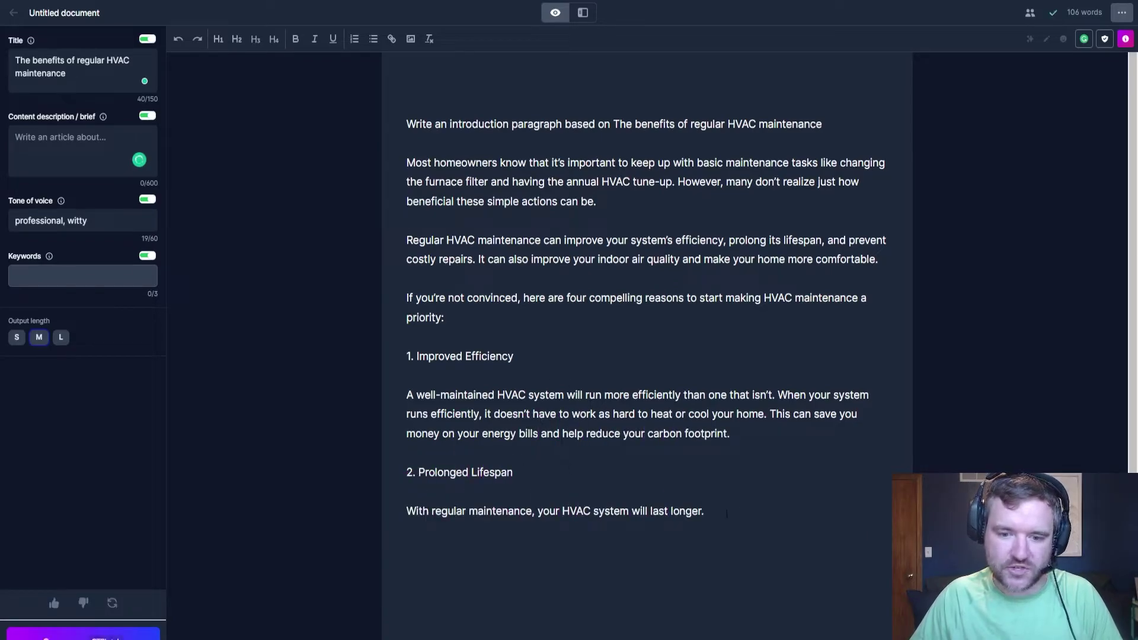
# Step: Copy the introduction into Content description, remove its blank lines, and empty the editor
pyautogui.moveTo(714, 511); pyautogui.dragTo(347, 160)
pyautogui.hotkey('ctrl', 'c')
pyautogui.click(77, 151)
pyautogui.hotkey('ctrl', 'v')
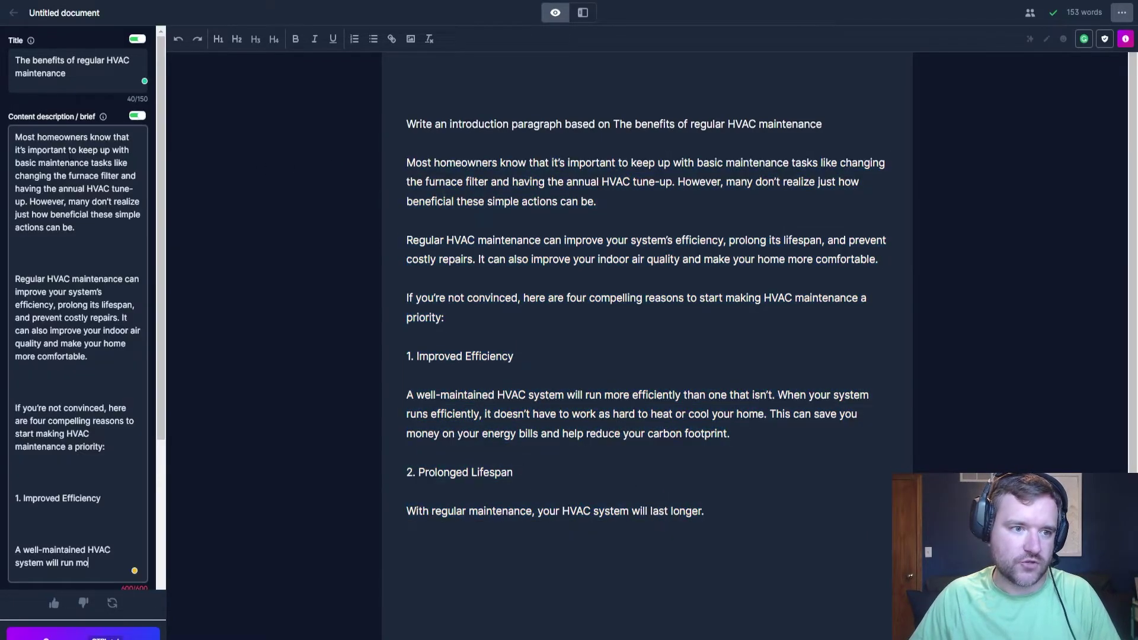
pyautogui.click(75, 227)
pyautogui.press('Delete')
pyautogui.press('Delete')
pyautogui.click(87, 330)
pyautogui.press('Delete')
pyautogui.press('Delete')
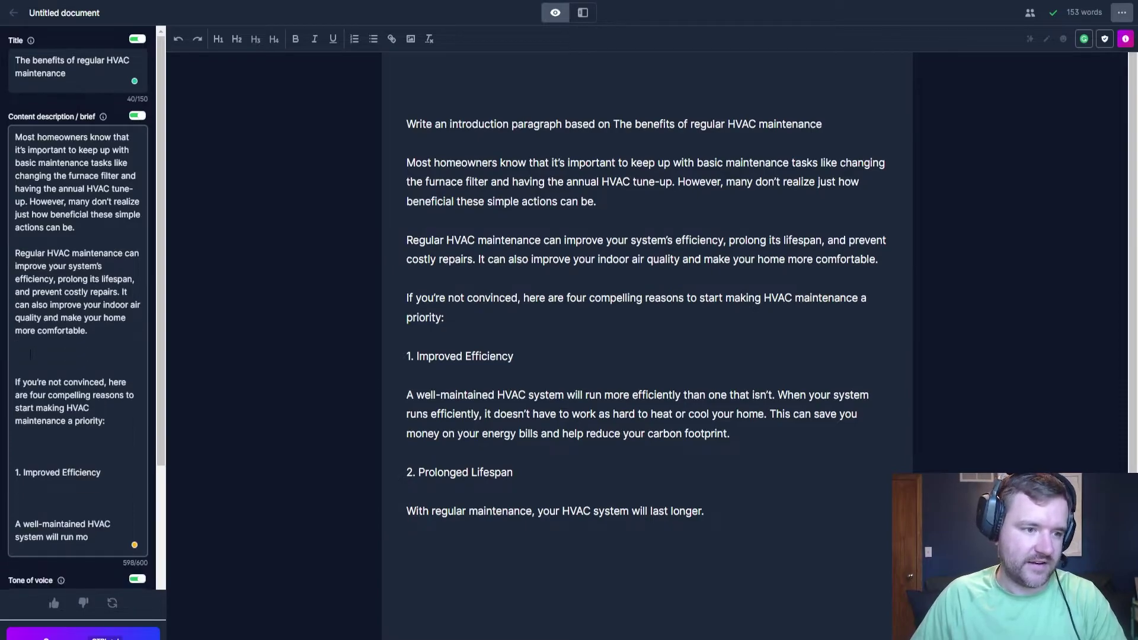
pyautogui.press('Delete')
pyautogui.press('Delete')
pyautogui.click(48, 435)
pyautogui.press('Delete')
pyautogui.press('Delete')
pyautogui.moveTo(704, 511); pyautogui.dragTo(351, 116)
pyautogui.press('BackSpace')
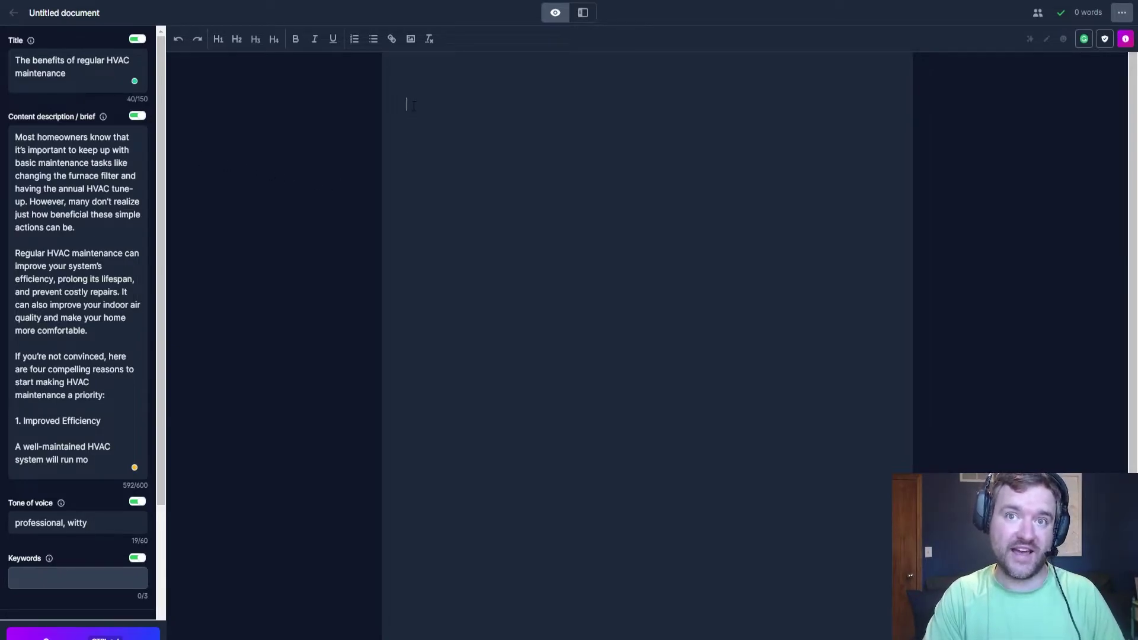
# Step: Dictate prompts for five Google Ads headlines (≤30 characters) and five descriptions (≤90 characters)
pyautogui.hotkey('ctrl', 'shift', 's')
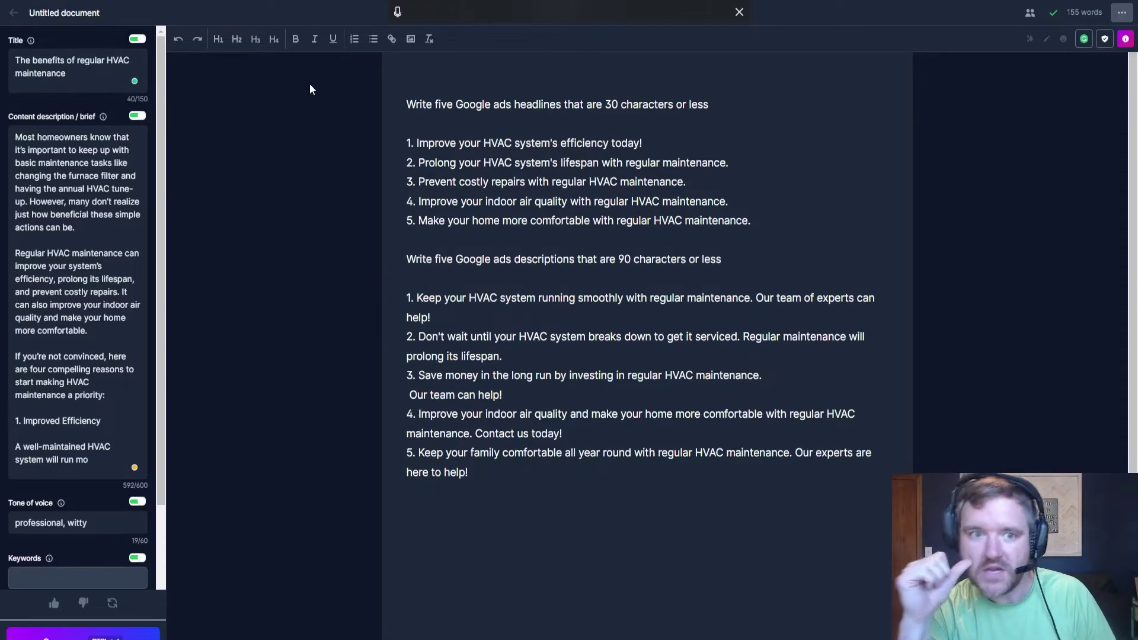
pyautogui.moveTo(438, 162); pyautogui.dragTo(511, 163)
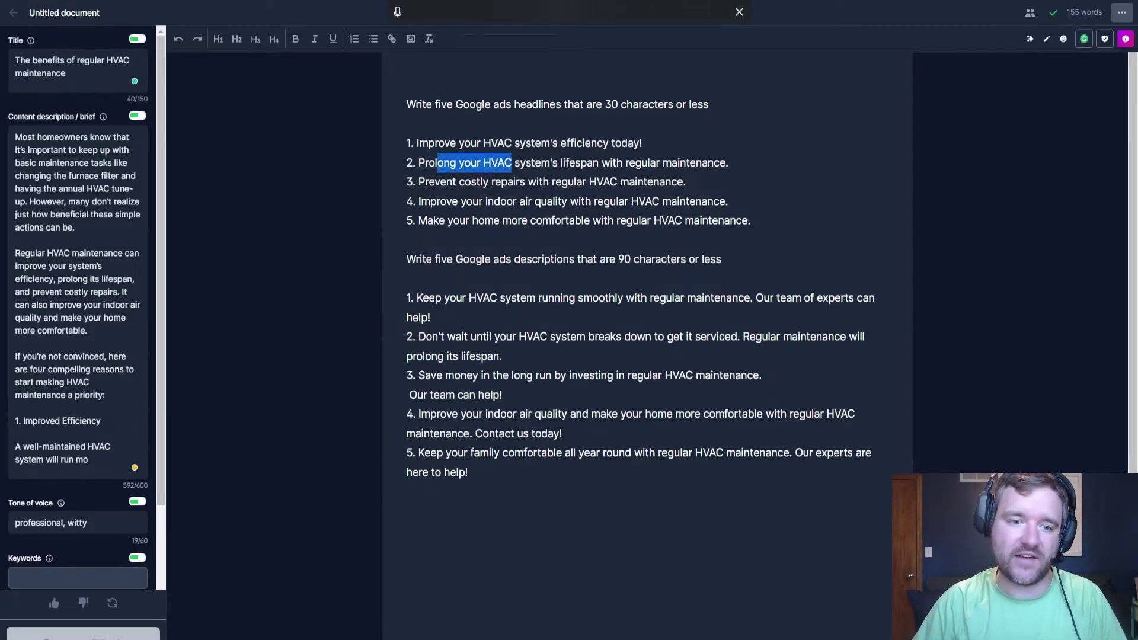
pyautogui.moveTo(456, 297); pyautogui.dragTo(467, 297)
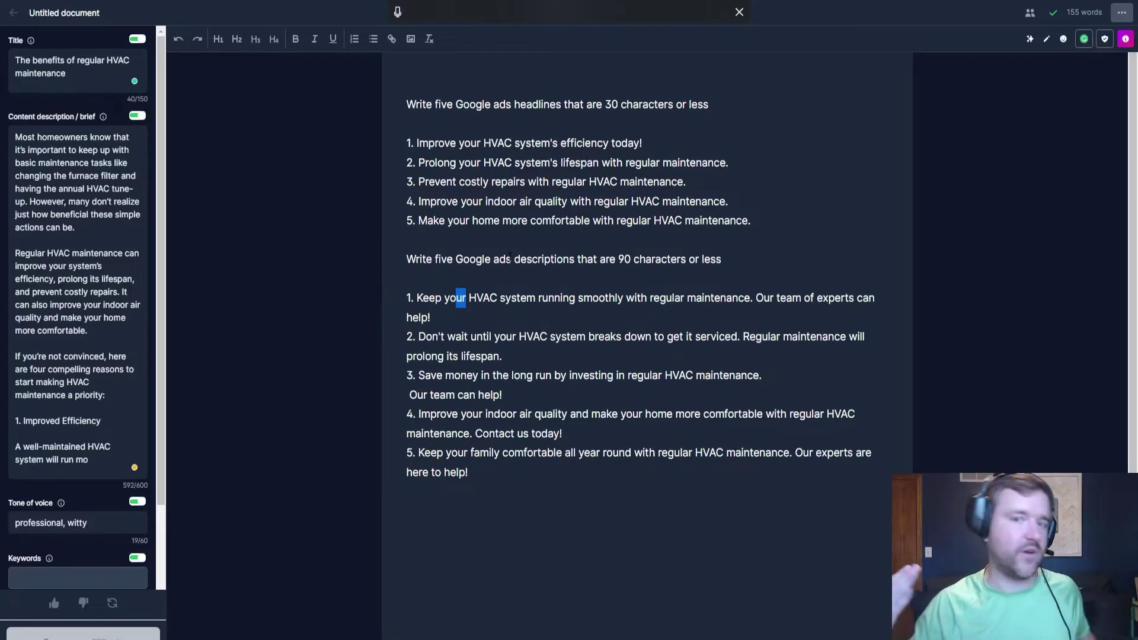
pyautogui.doubleClick(438, 375)
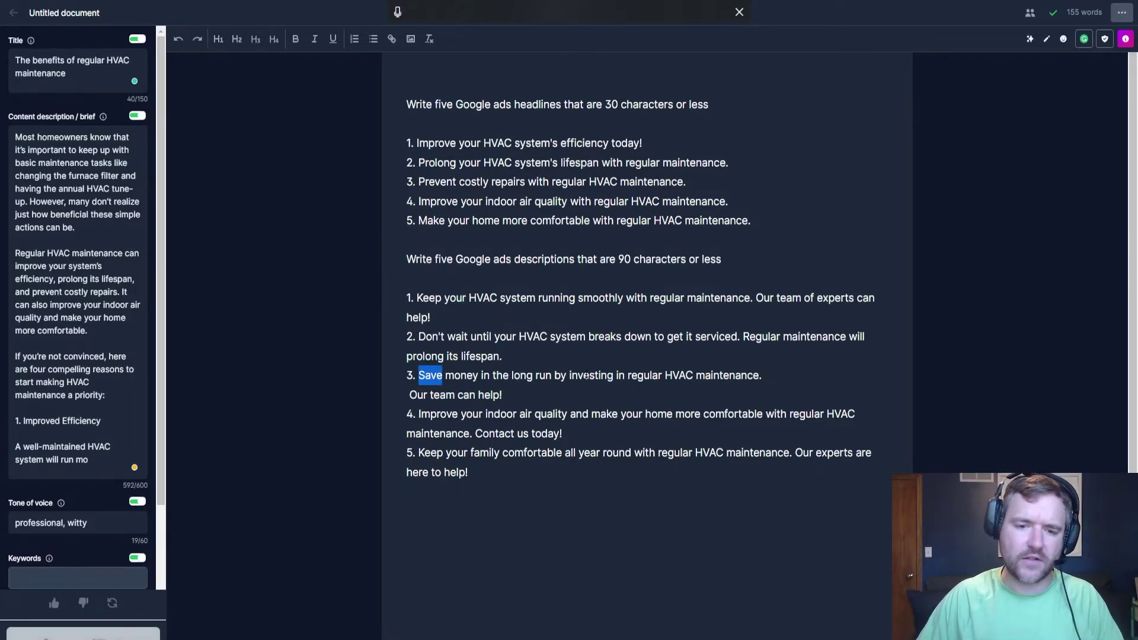
pyautogui.moveTo(594, 375); pyautogui.dragTo(619, 375)
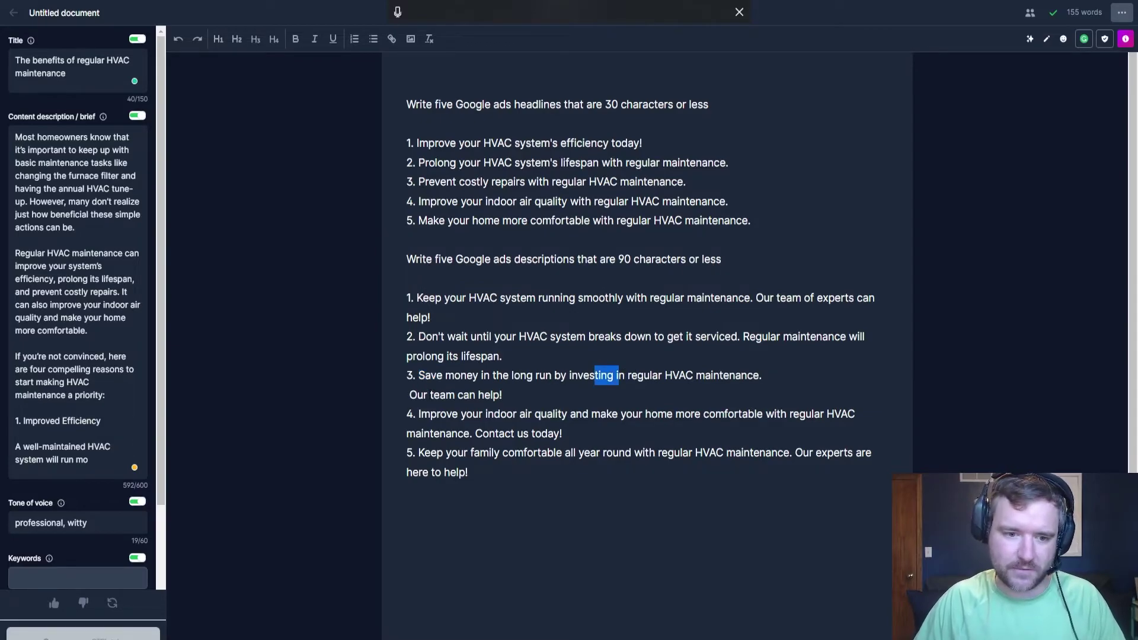
pyautogui.click(516, 394)
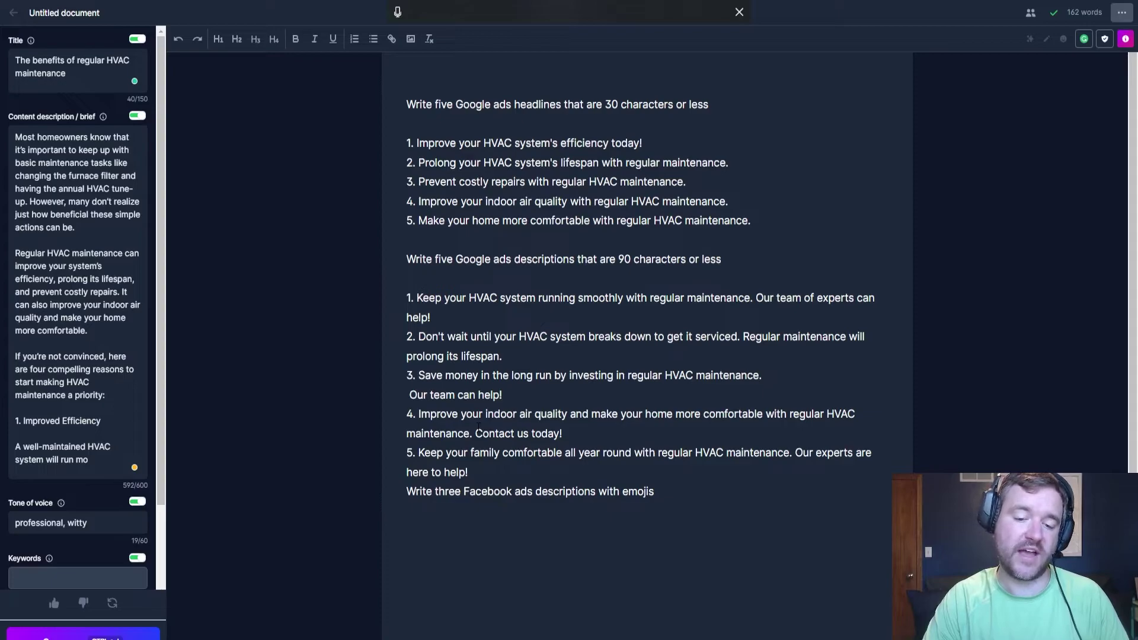
# Step: Generate three Facebook ad descriptions with emojis, each 90 characters or less
pyautogui.hotkey('ctrl', 'Return')
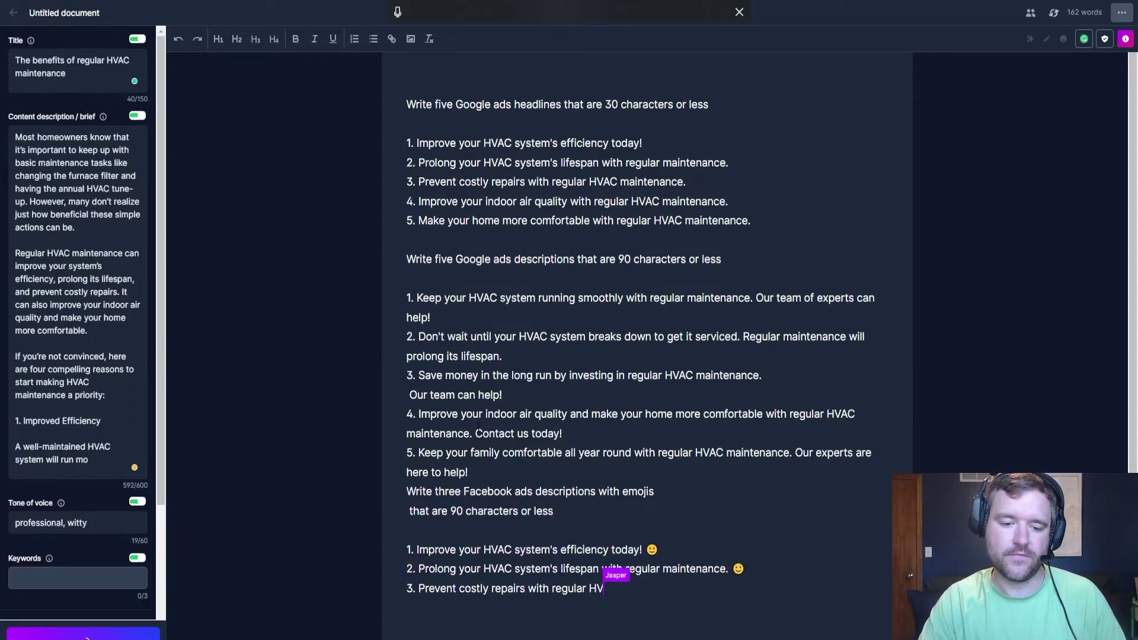
pyautogui.scroll(-2, 474, 403)
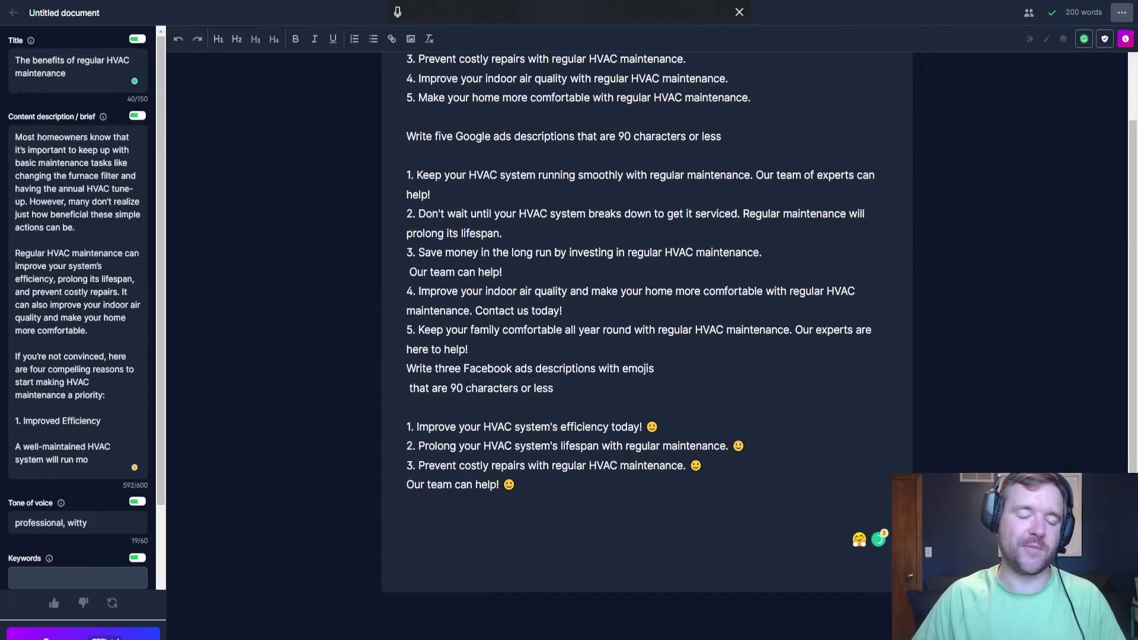